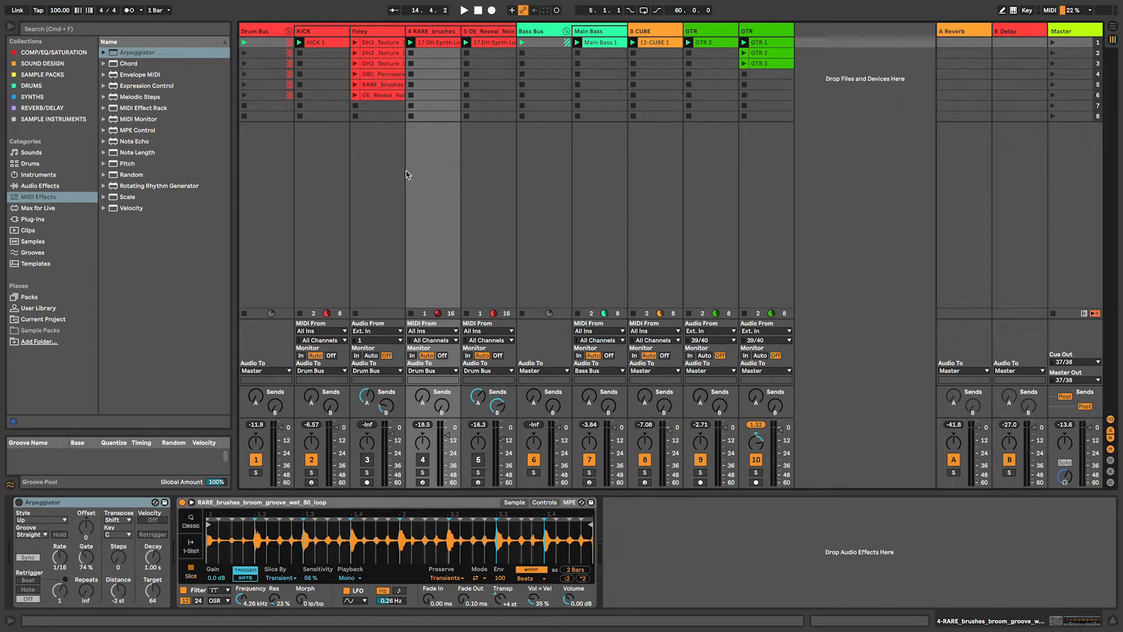
- Look over the device chains on the Foley, RARE_brushes and OE Reveal Noise tracks
{"action": "left_click", "coordinate": [386, 107]}
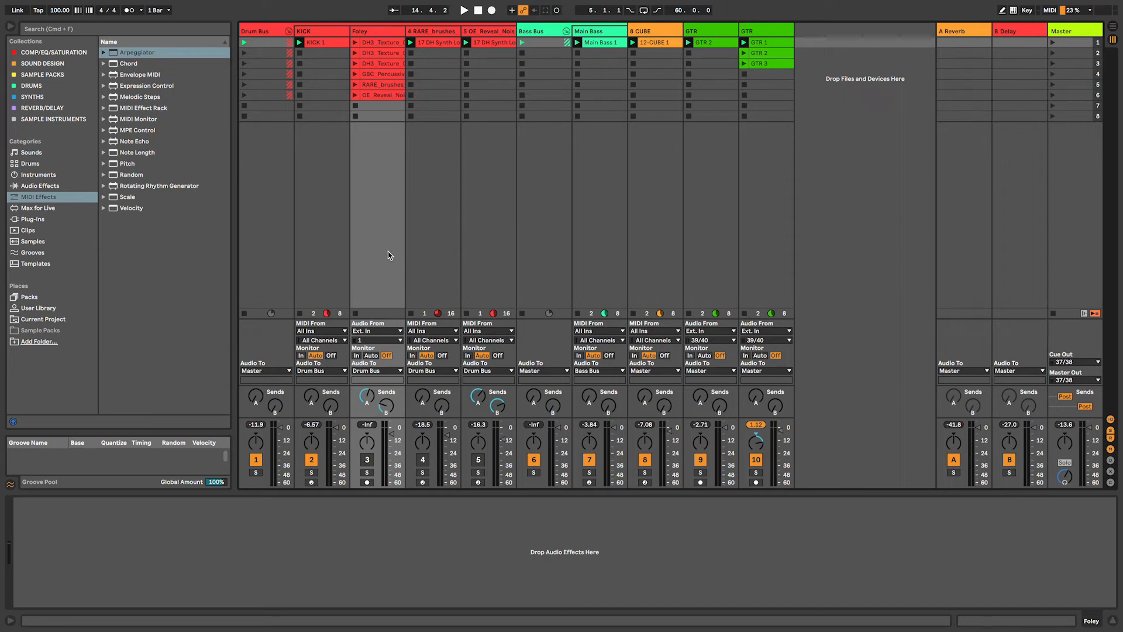
{"action": "left_click", "coordinate": [449, 235]}
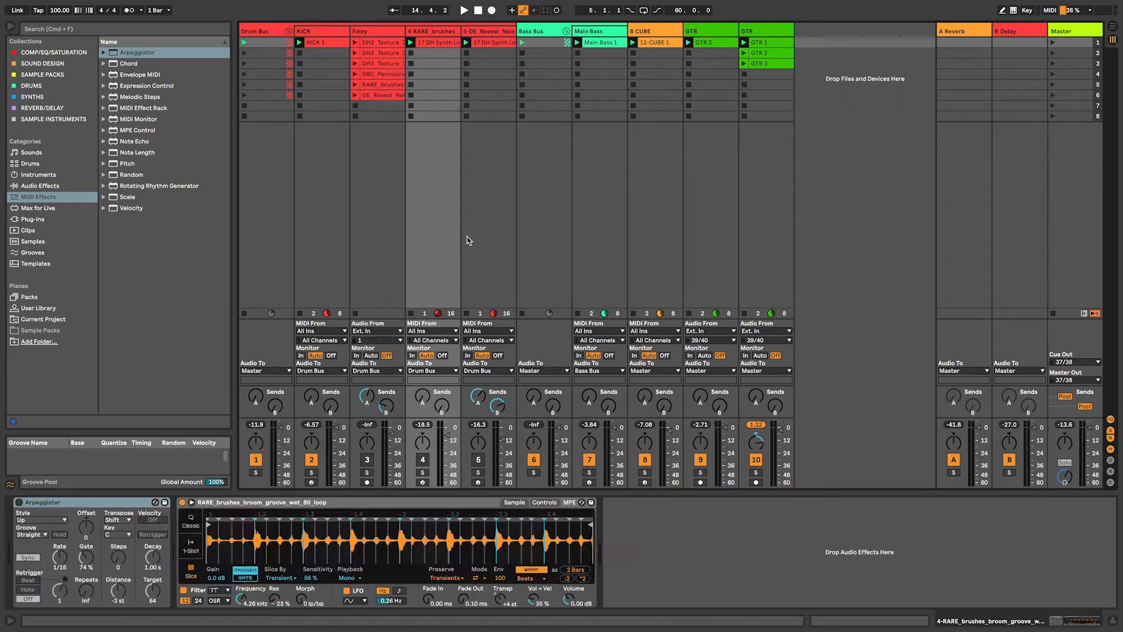
{"action": "left_click", "coordinate": [487, 236]}
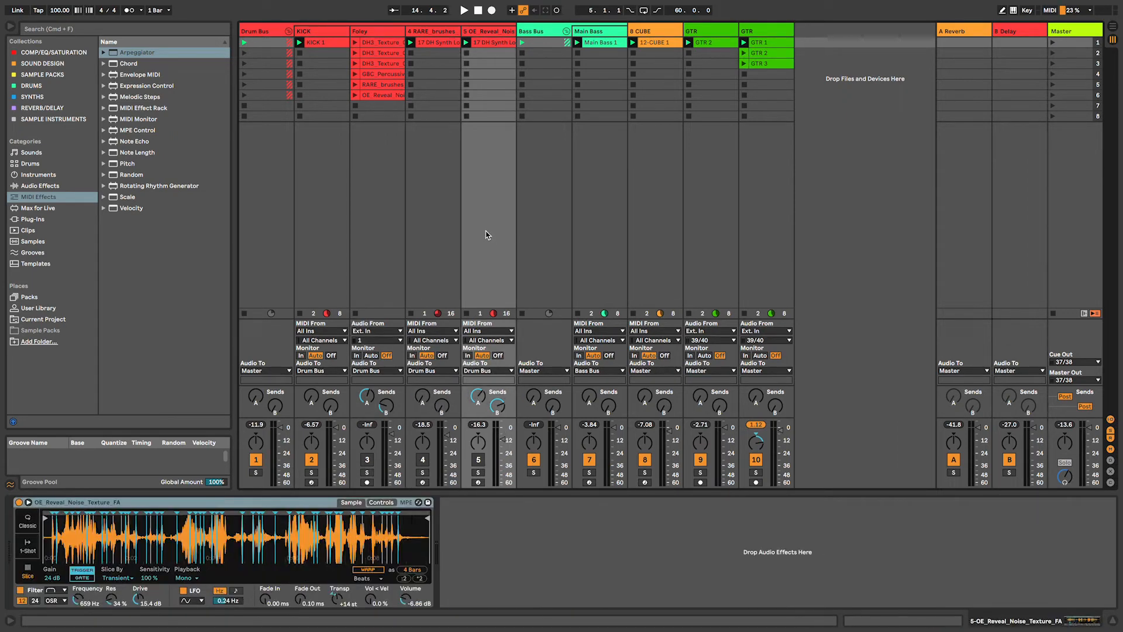
{"action": "left_click", "coordinate": [449, 224]}
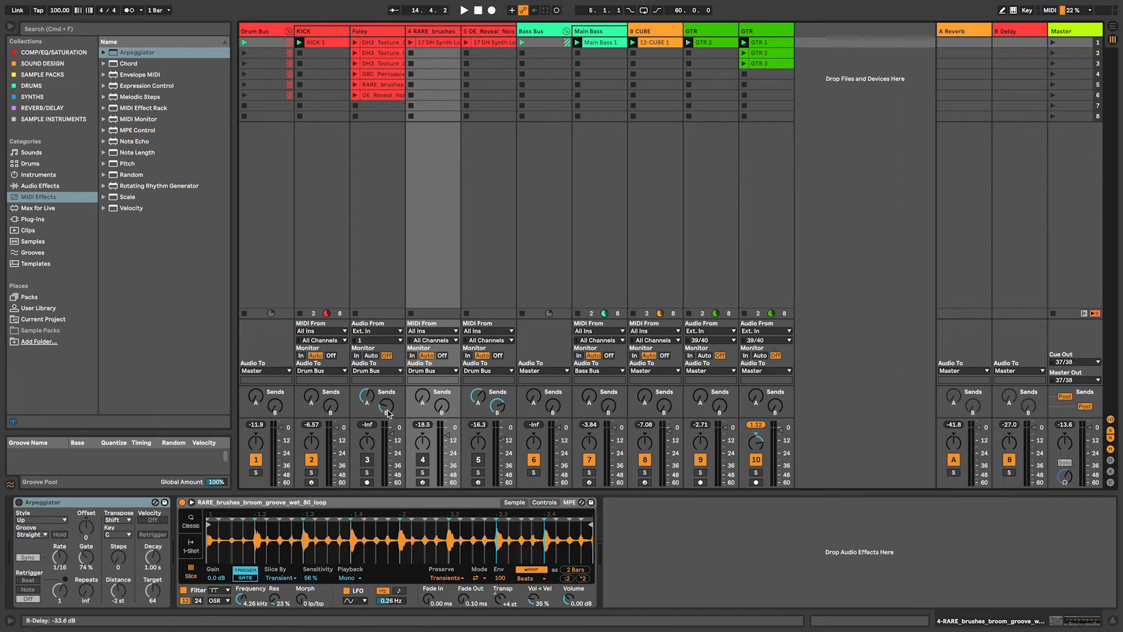
- Play scene 1 with tracks 3 to 5 deactivated, and switch playback to scene 6
{"action": "left_click", "coordinate": [1052, 42]}
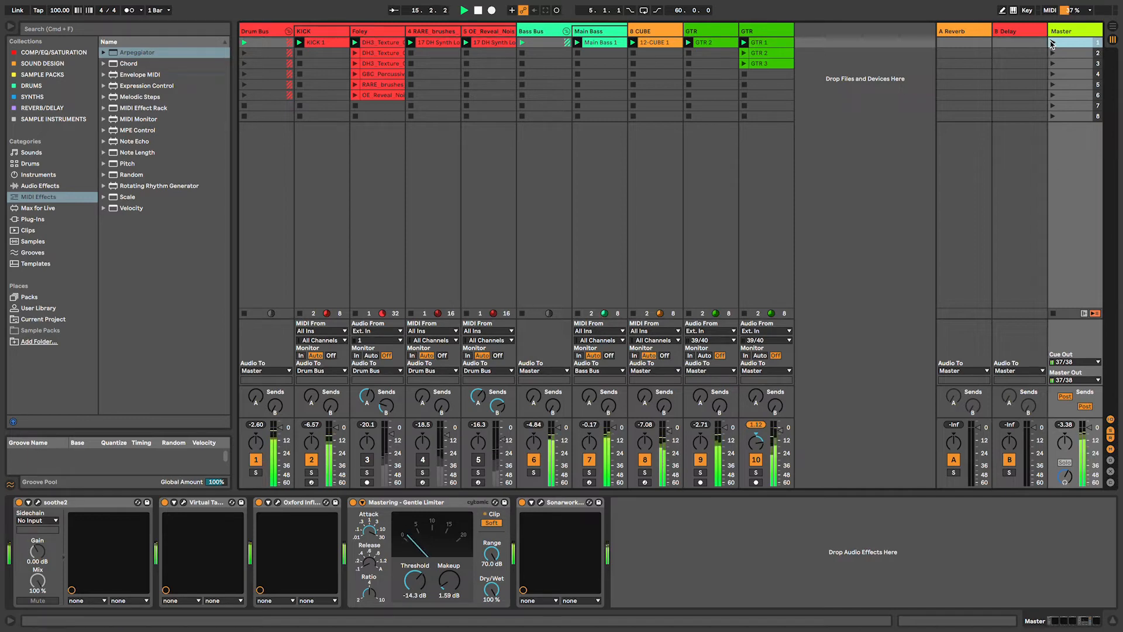
{"action": "left_click", "coordinate": [1051, 96]}
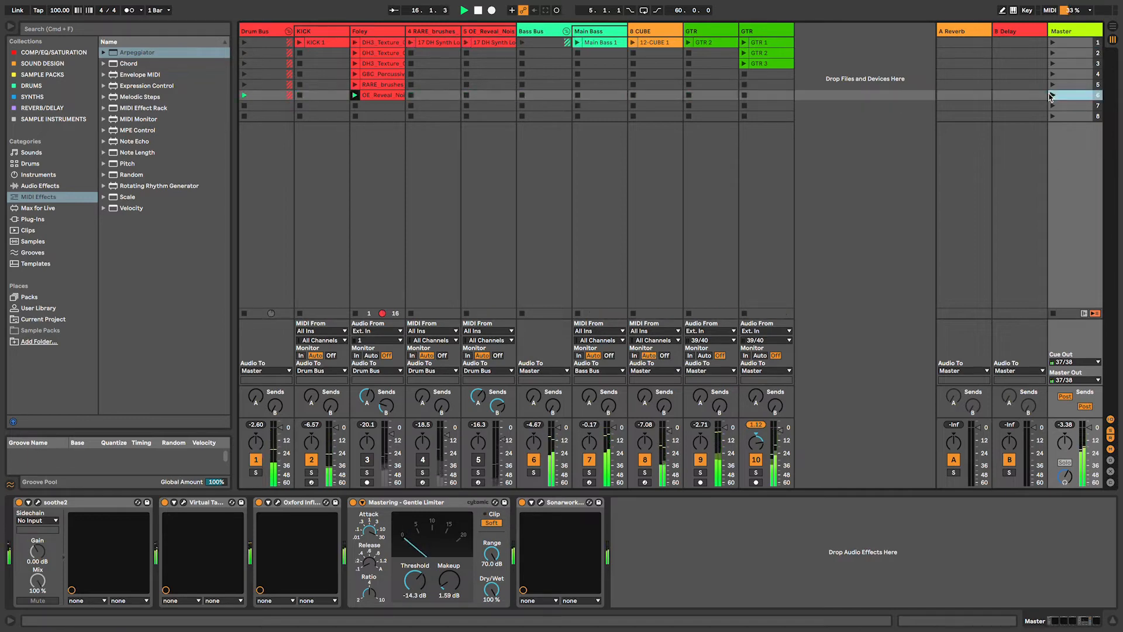
- Activate the OE Reveal Noise and RARE_brushes tracks so they sound in the mix
{"action": "left_click", "coordinate": [484, 153]}
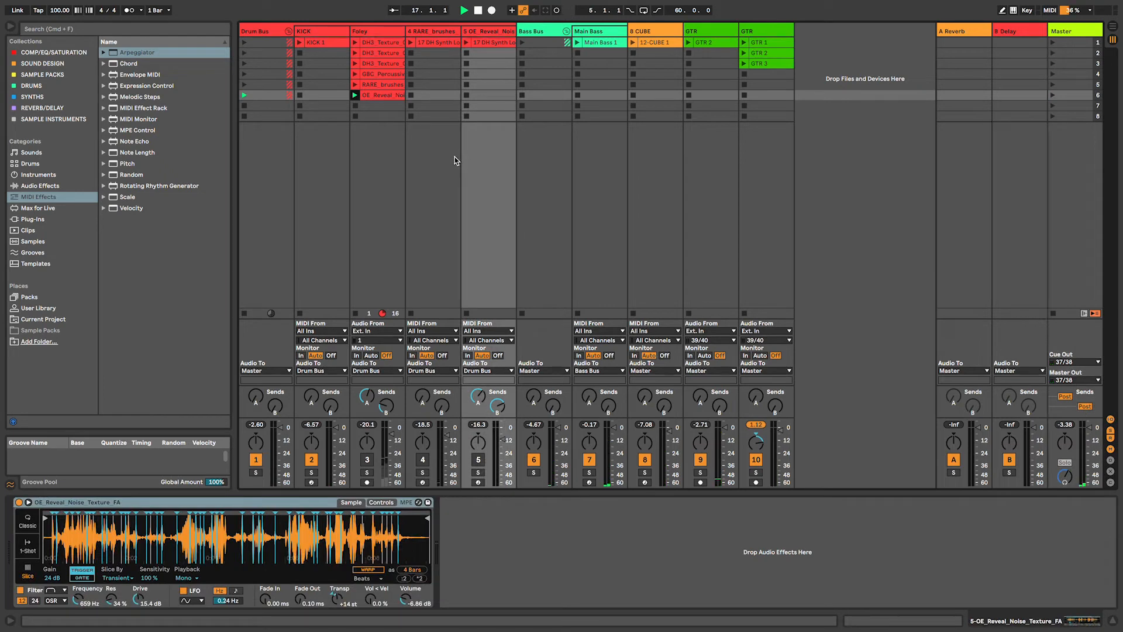
{"action": "left_click", "coordinate": [478, 459]}
{"action": "left_click", "coordinate": [422, 459]}
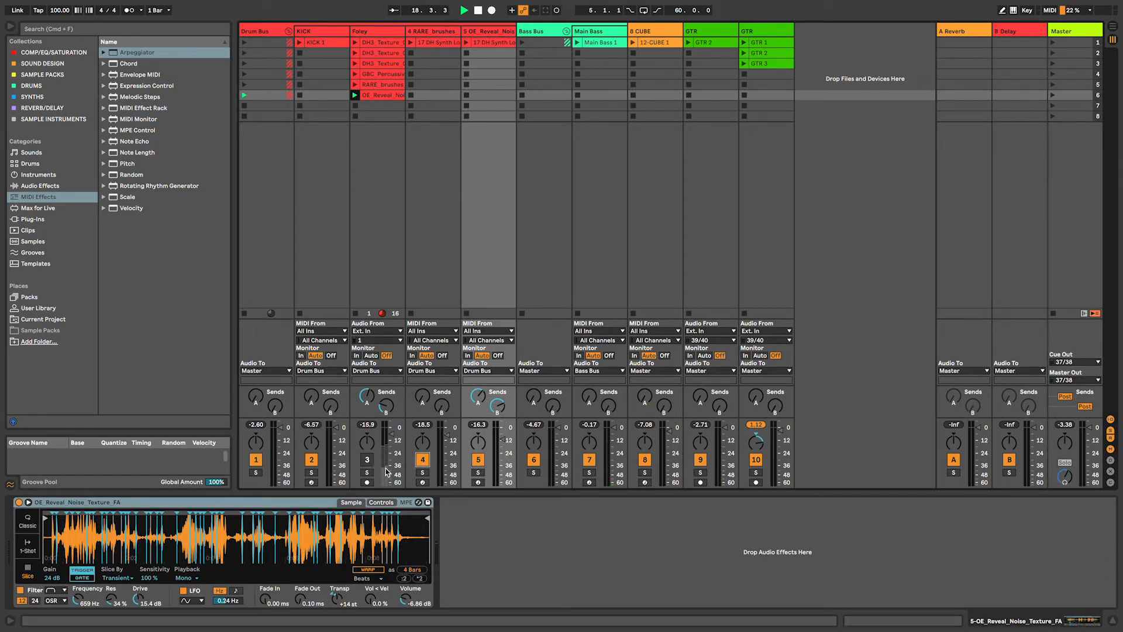
{"action": "left_click", "coordinate": [429, 228]}
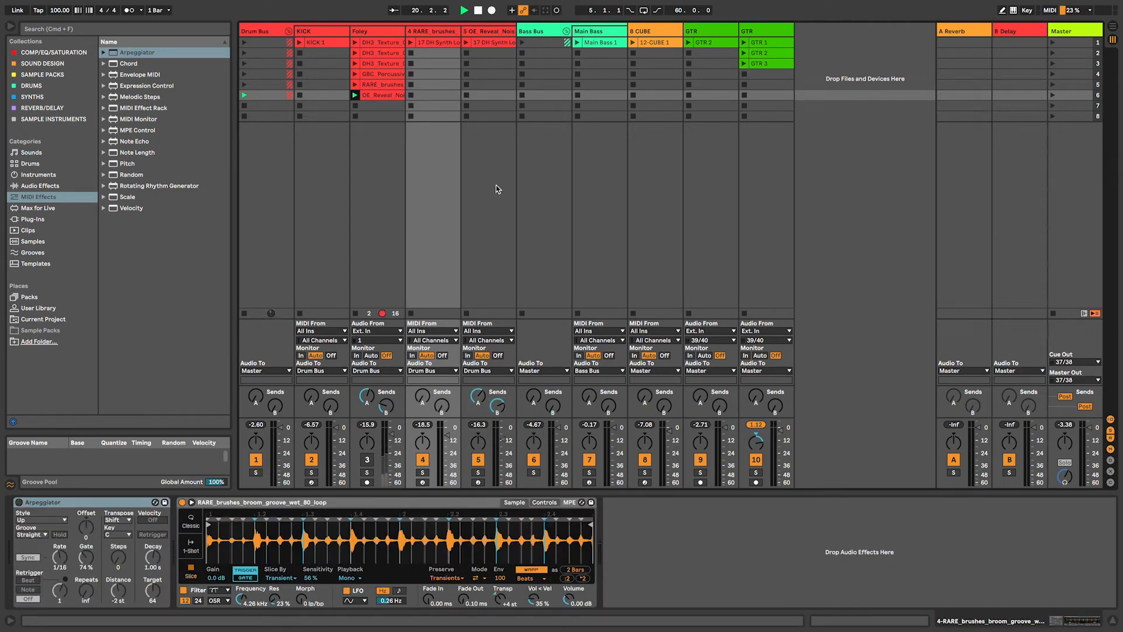
- Listen to scene 1 with the two sliced percussion tracks active, and stop the clips with the empty scene 8
{"action": "left_click", "coordinate": [1053, 44]}
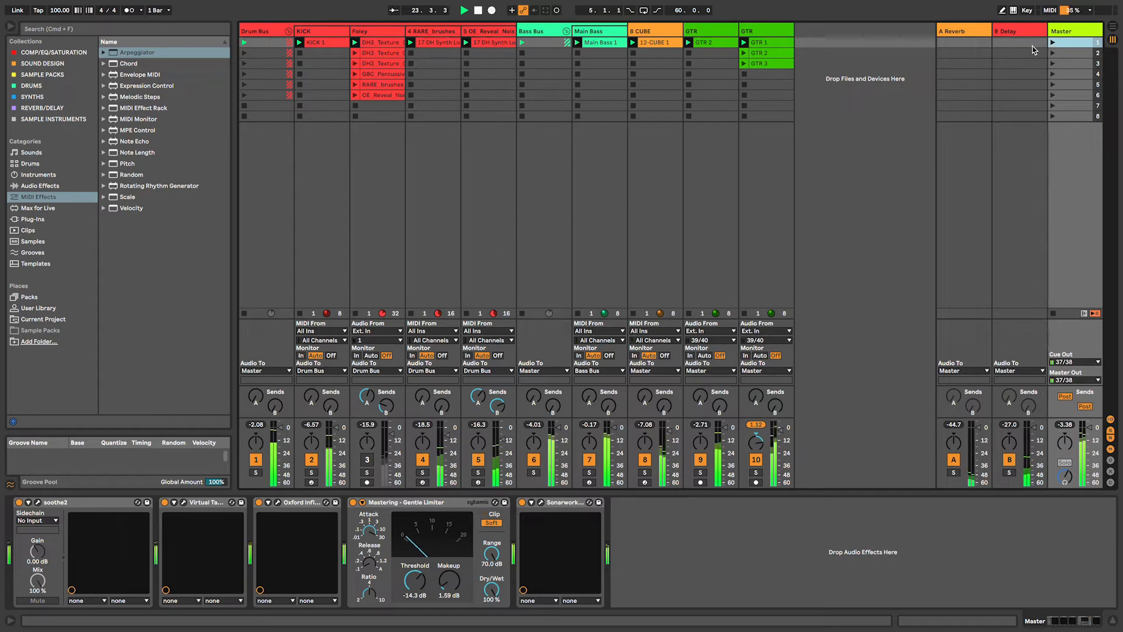
{"action": "left_click", "coordinate": [506, 304]}
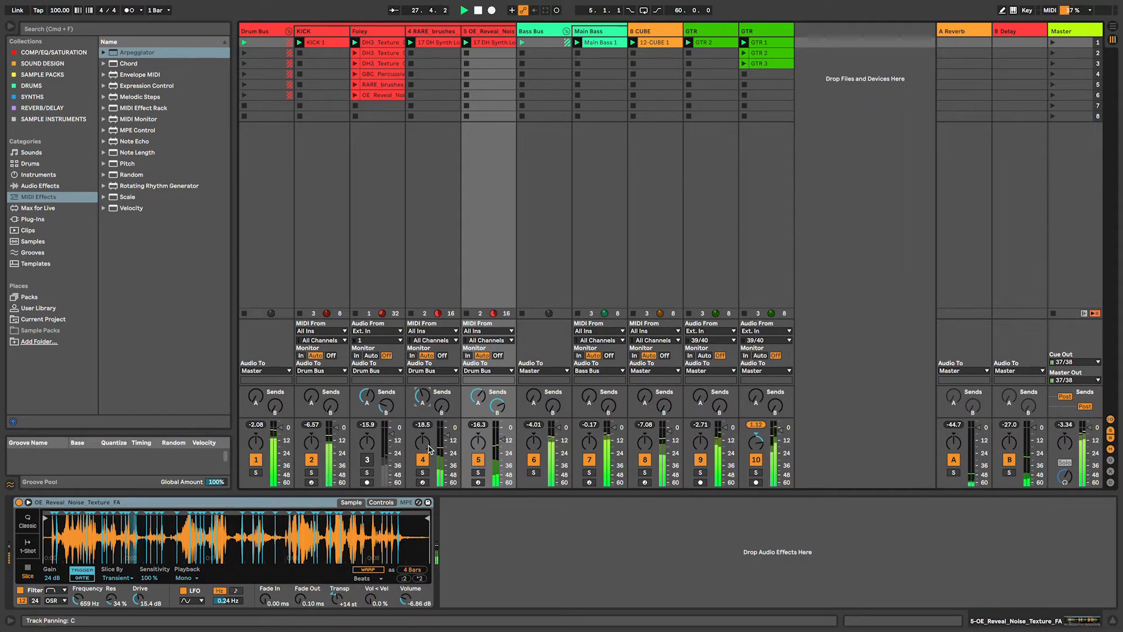
{"action": "left_click", "coordinate": [1051, 120]}
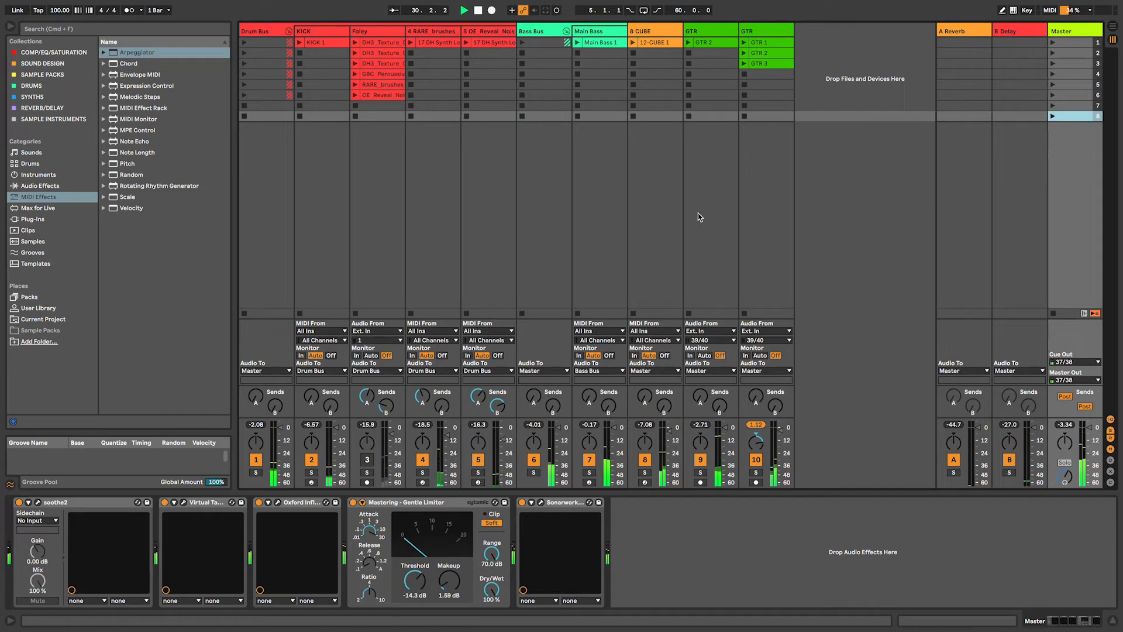
- Audition the texture, percussion, brushes and noise clips on the Foley track one by one, and stop the track's playback
{"action": "left_click", "coordinate": [356, 55]}
{"action": "left_click", "coordinate": [356, 44]}
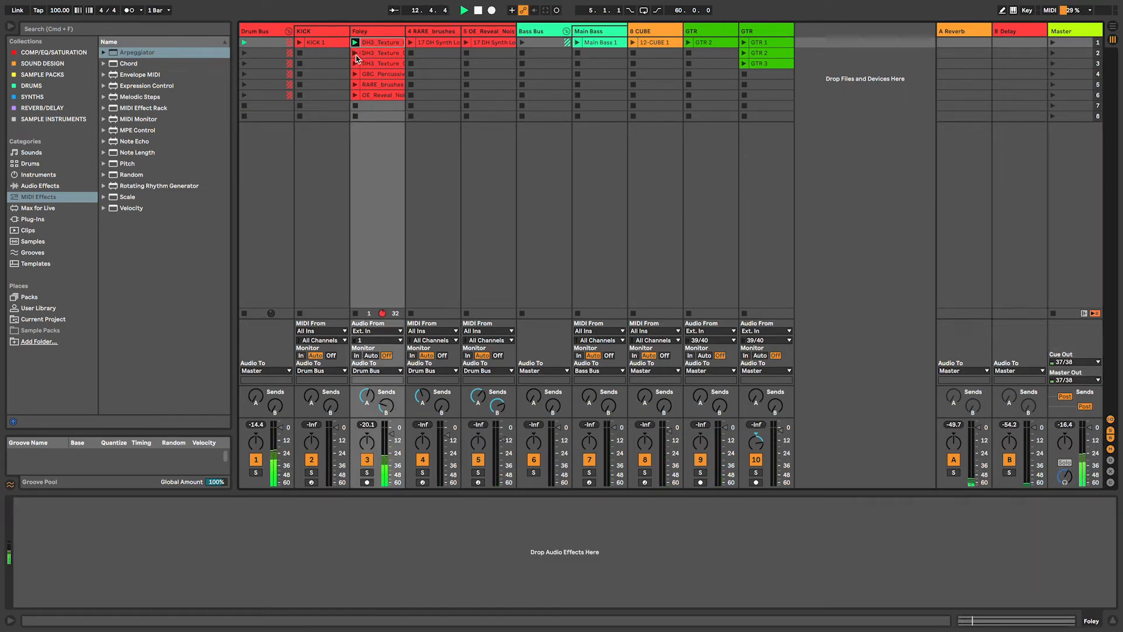
{"action": "left_click", "coordinate": [356, 54]}
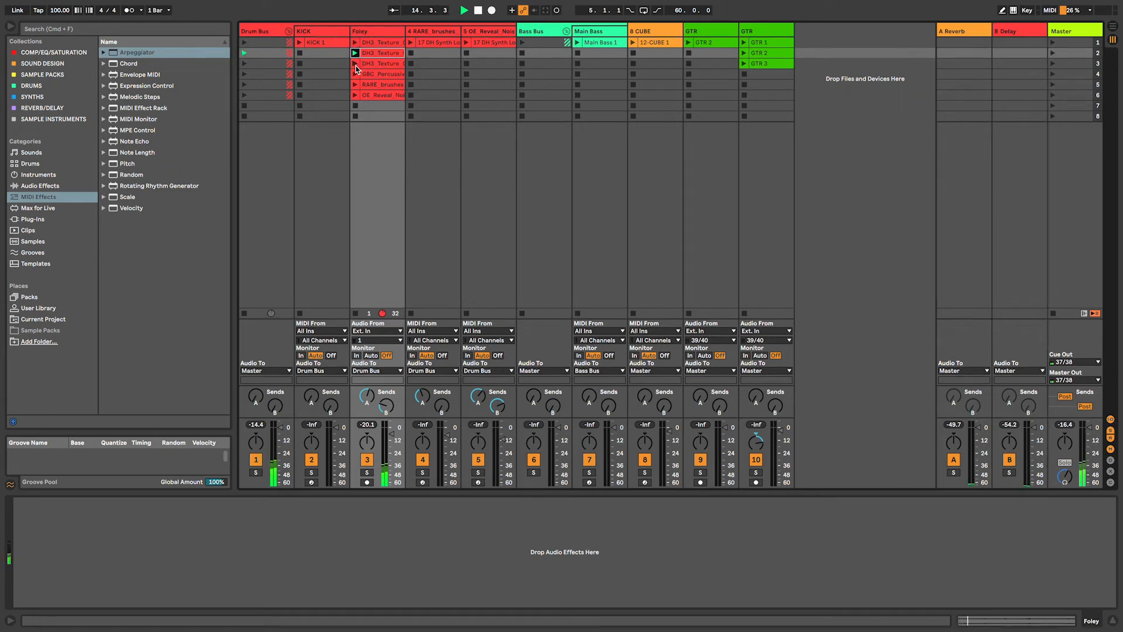
{"action": "left_click", "coordinate": [355, 68]}
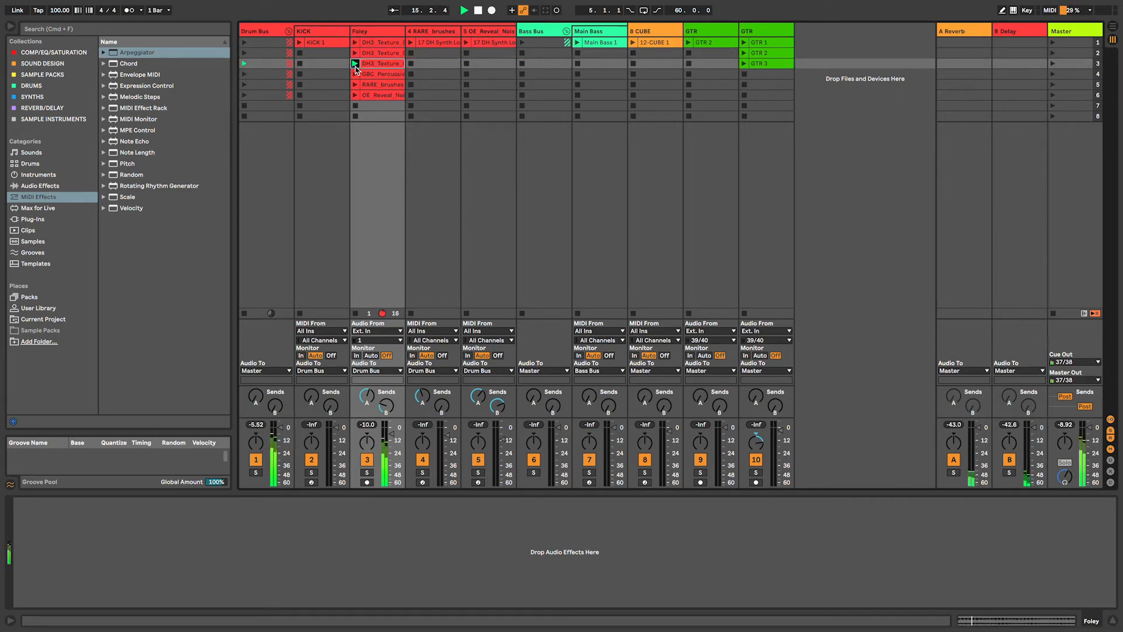
{"action": "left_click", "coordinate": [355, 96]}
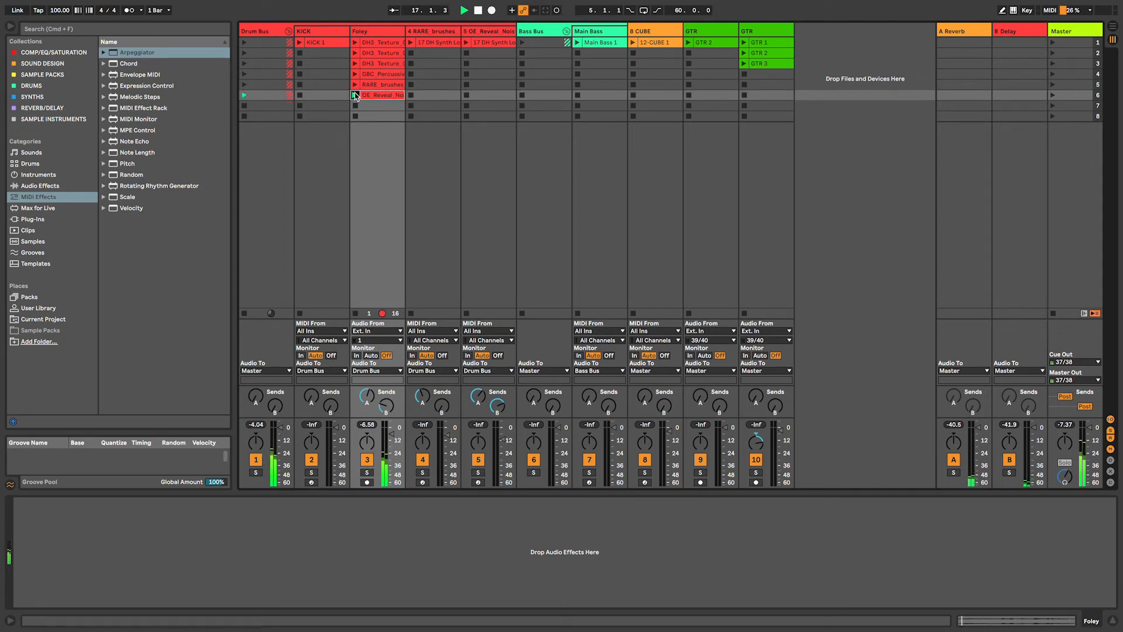
{"action": "left_click", "coordinate": [355, 84]}
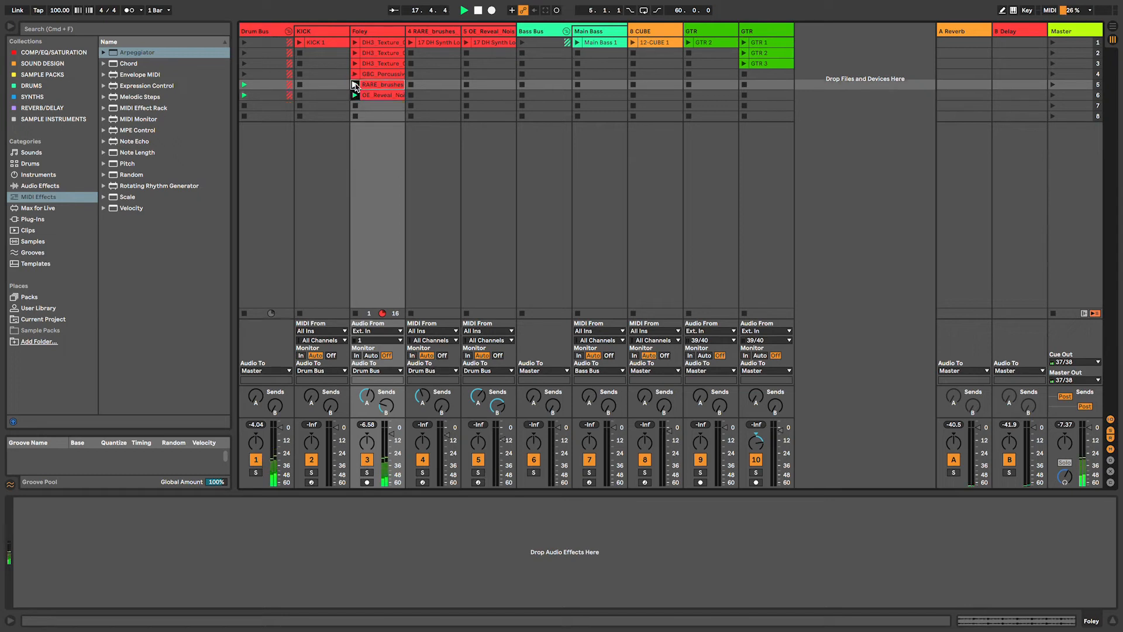
{"action": "left_click", "coordinate": [356, 75]}
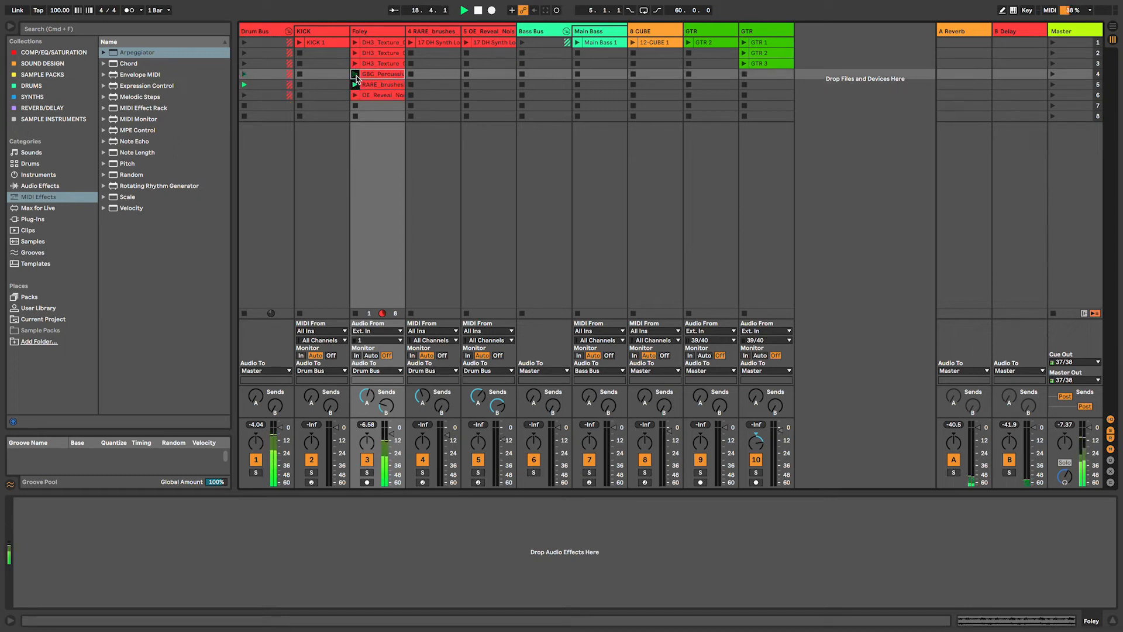
{"action": "left_click", "coordinate": [355, 117]}
- Insert a new Simpler instrument track between the Foley and RARE_brushes tracks
{"action": "left_click", "coordinate": [419, 153]}
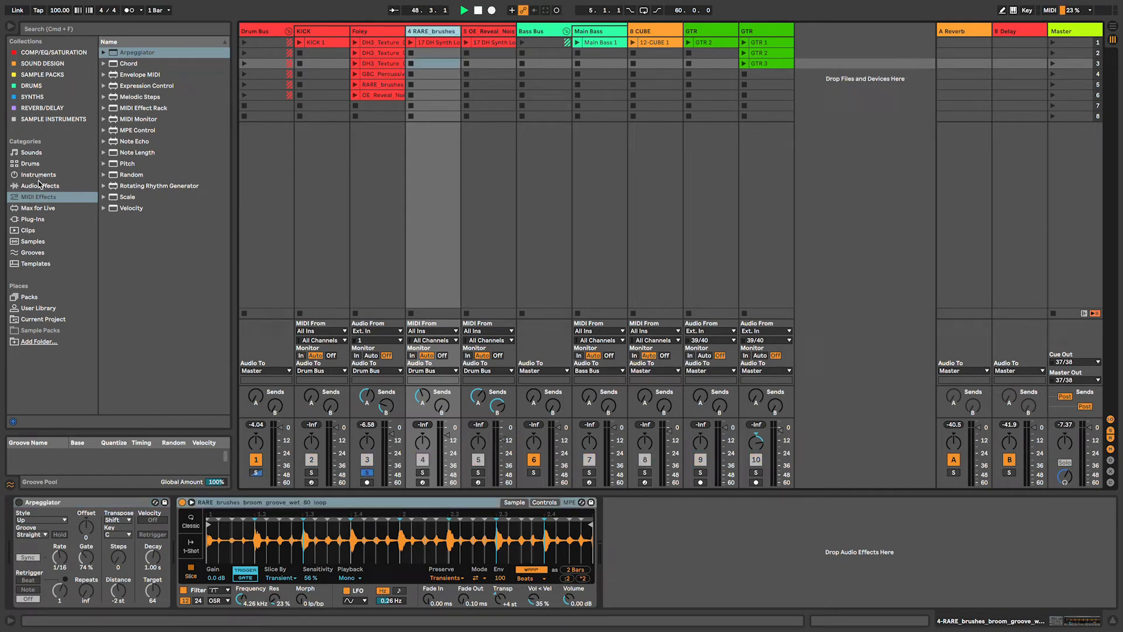
{"action": "left_click", "coordinate": [44, 120]}
{"action": "left_click_drag", "start_coordinate": [161, 66], "coordinate": [420, 32]}
- Load the DH3_Texture_08_124bpm_Rush clip from the Foley track's third slot into Simpler, and solo and arm the new track
{"action": "left_click", "coordinate": [375, 64]}
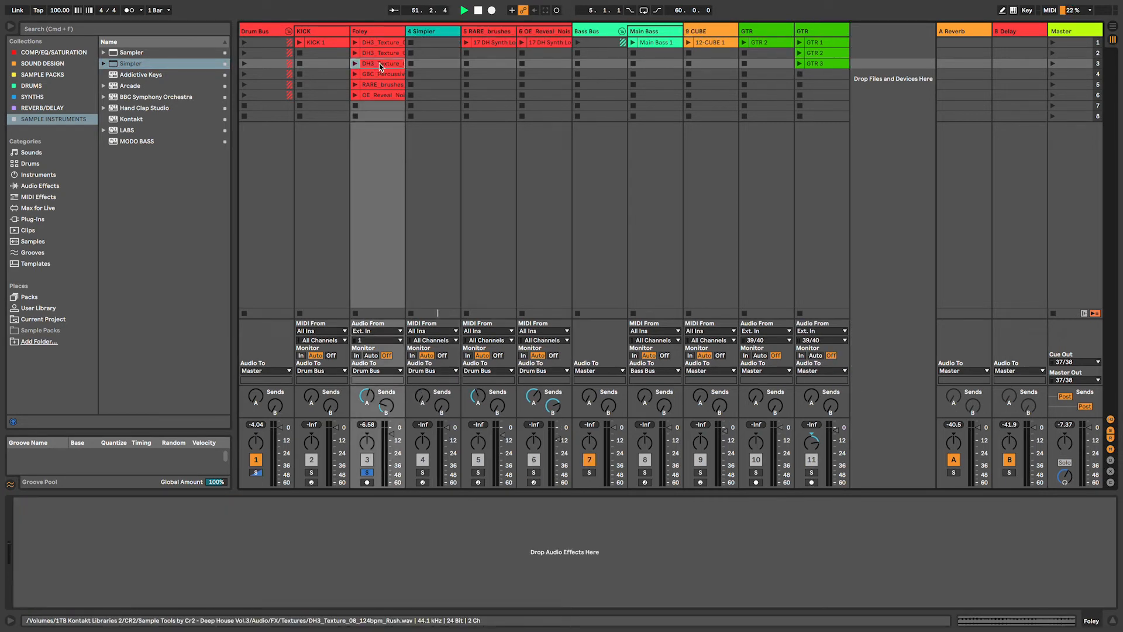
{"action": "left_click_drag", "start_coordinate": [381, 66], "coordinate": [284, 533]}
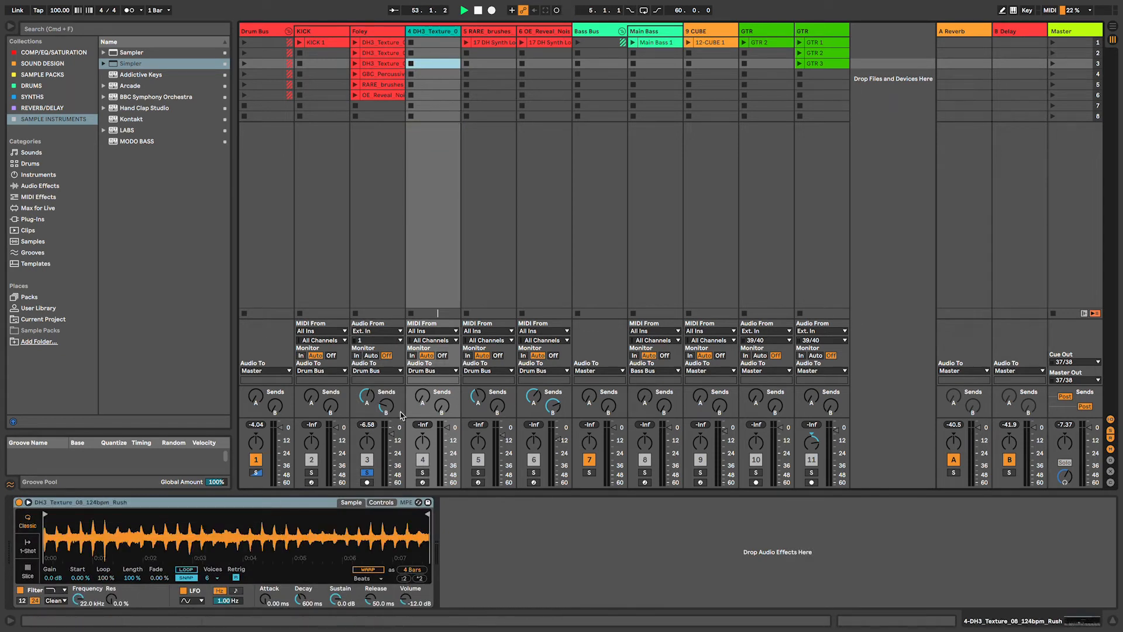
{"action": "left_click", "coordinate": [422, 472]}
{"action": "left_click", "coordinate": [422, 482]}
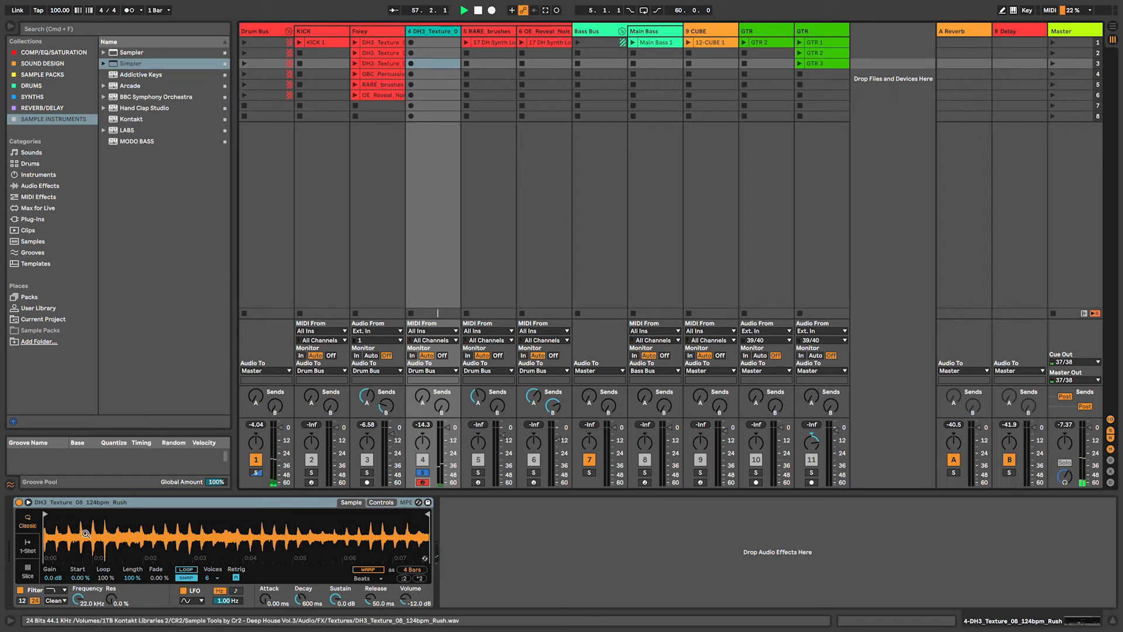
- Switch Simpler to Slice mode and slice the texture sample by Transient
{"action": "left_click_drag", "start_coordinate": [176, 536], "coordinate": [155, 553]}
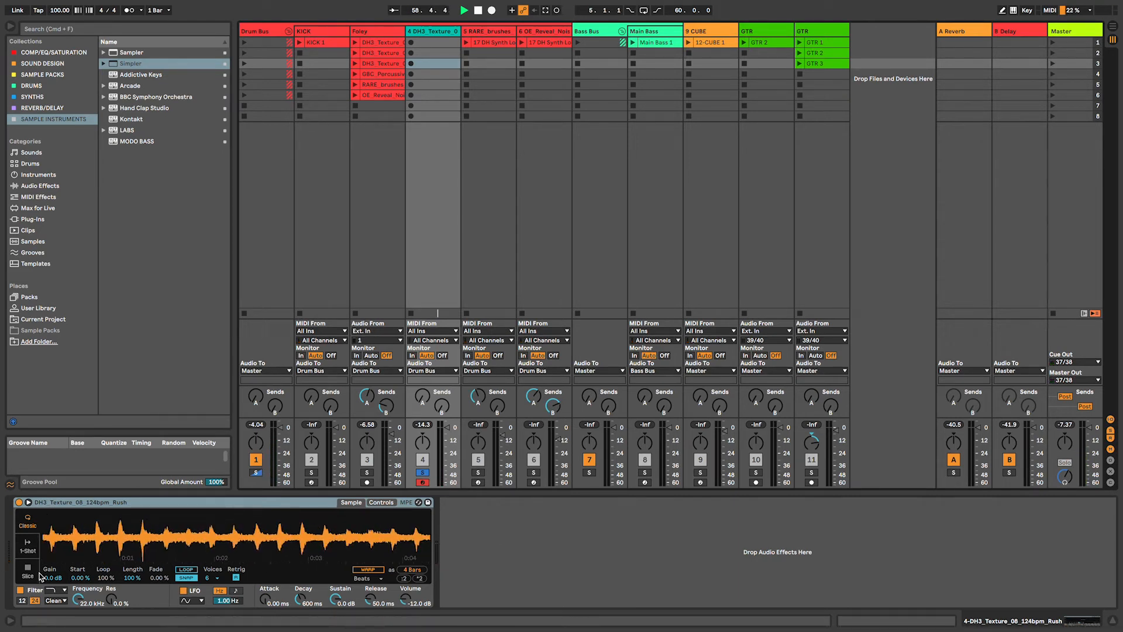
{"action": "left_click", "coordinate": [29, 575]}
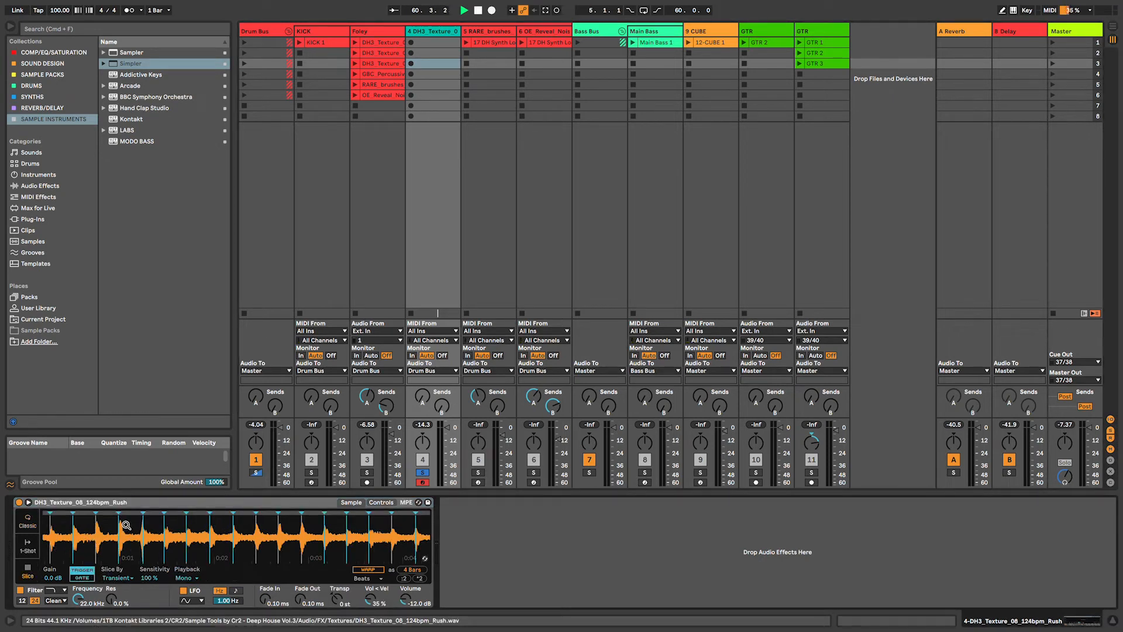
{"action": "left_click", "coordinate": [117, 578]}
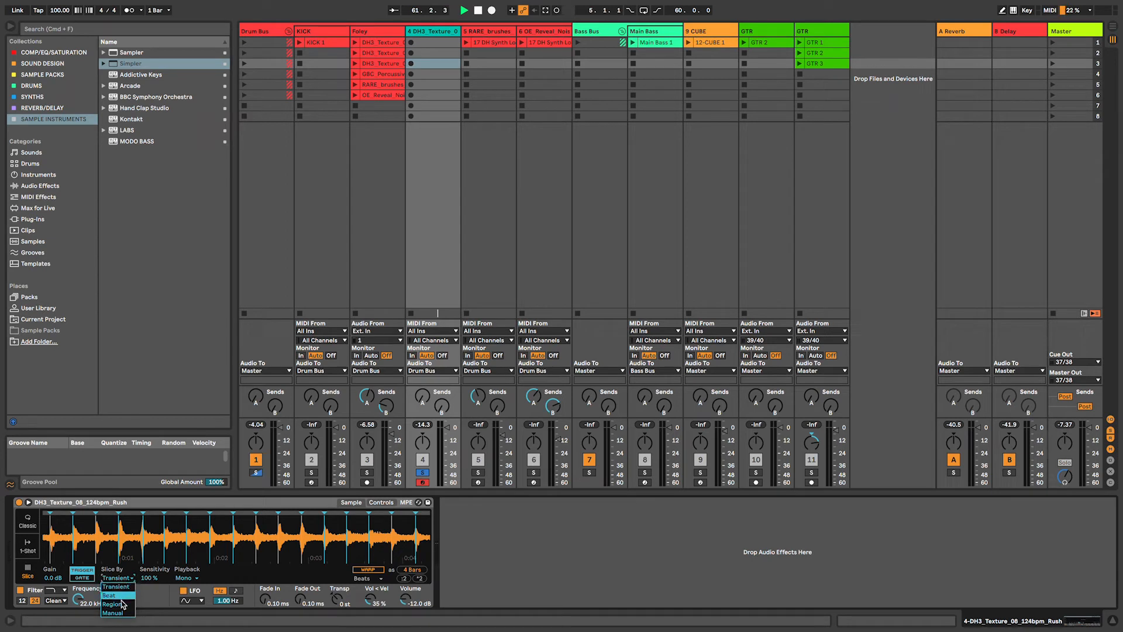
{"action": "left_click", "coordinate": [121, 586]}
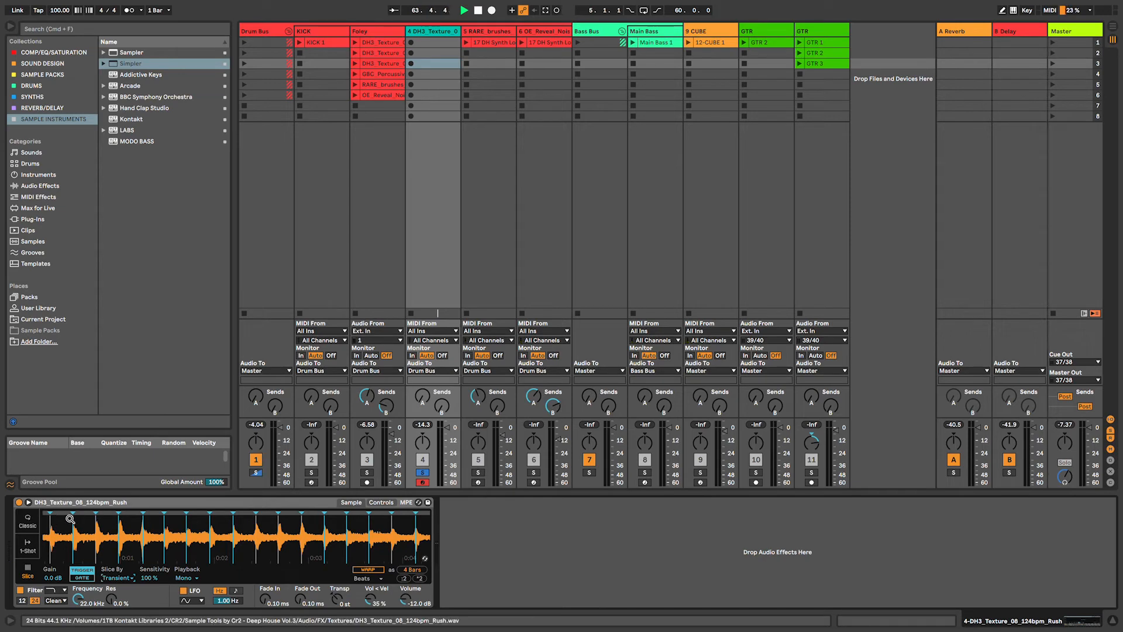
- Move the 17 DH Synth Loop MIDI clip from the RARE_brushes track to the first slot of the DH3_Texture track
{"action": "left_click", "coordinate": [478, 250]}
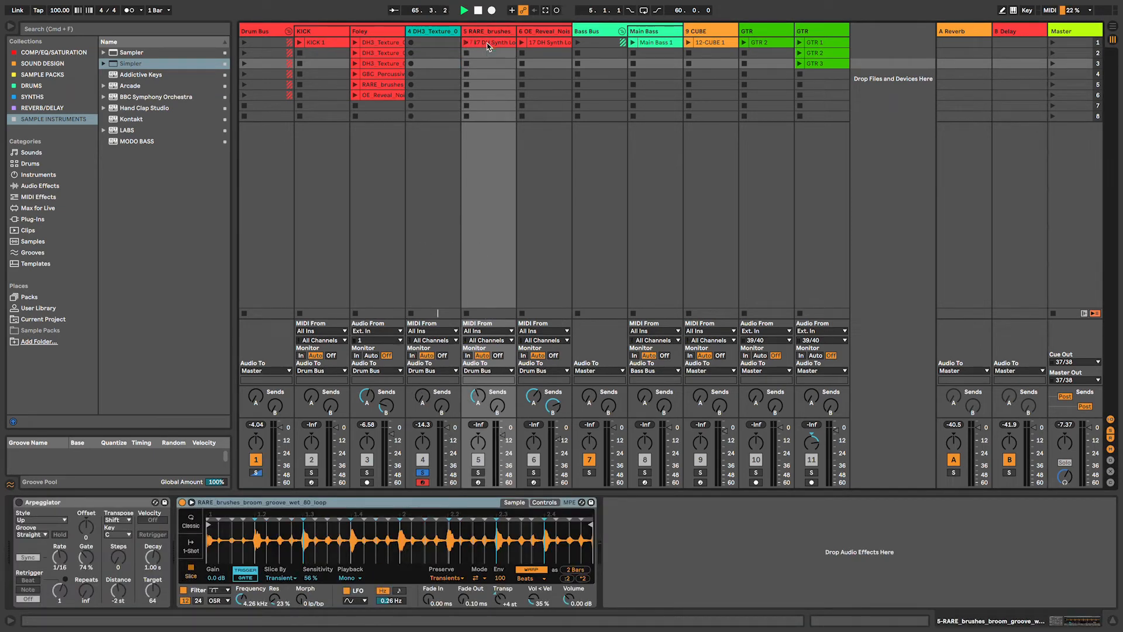
{"action": "left_click", "coordinate": [510, 45]}
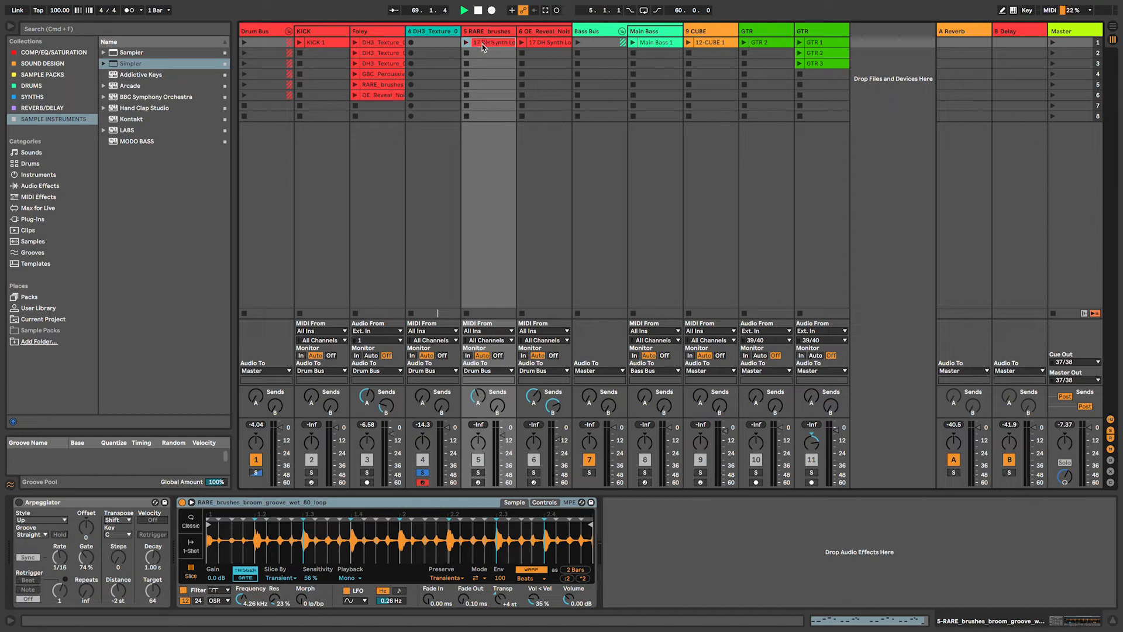
{"action": "left_click_drag", "start_coordinate": [482, 44], "coordinate": [430, 46]}
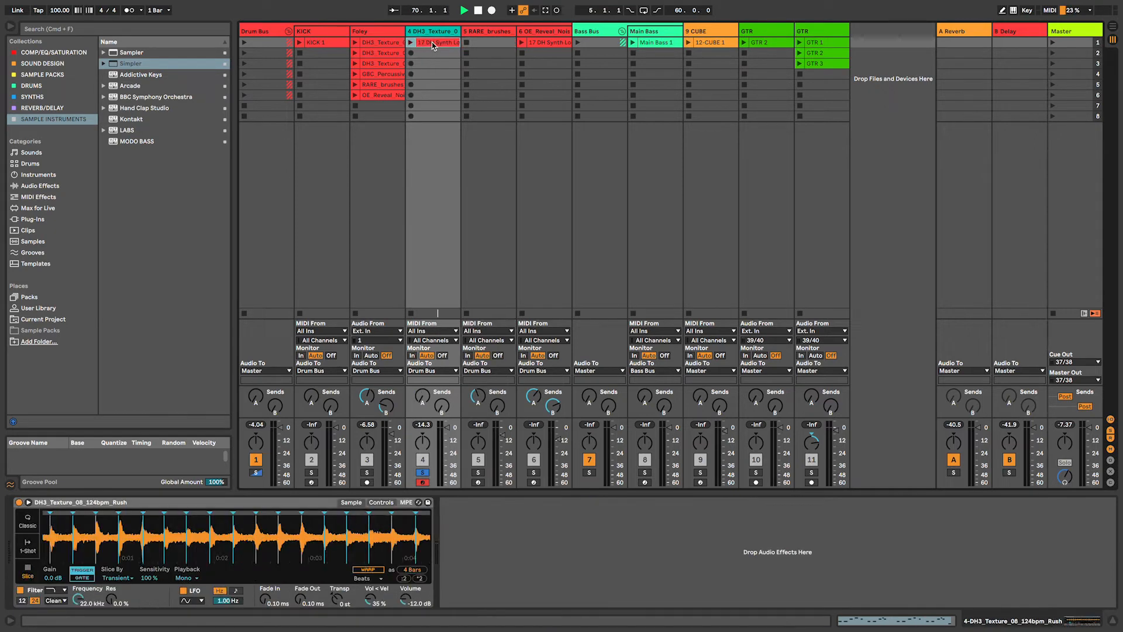
- Examine the MIDI notes of the moved clip, and return to the DH3_Texture track's Simpler
{"action": "double_click", "coordinate": [433, 46]}
{"action": "scroll", "coordinate": [346, 494], "scroll_direction": "up", "scroll_amount": 3}
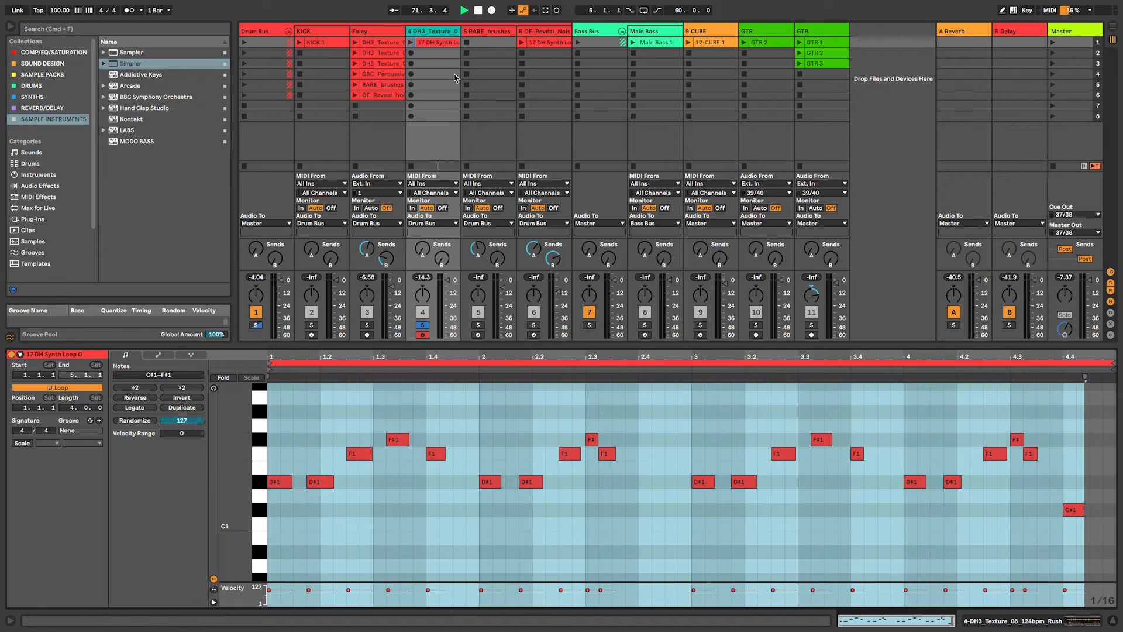
{"action": "left_click", "coordinate": [441, 46]}
{"action": "double_click", "coordinate": [437, 33]}
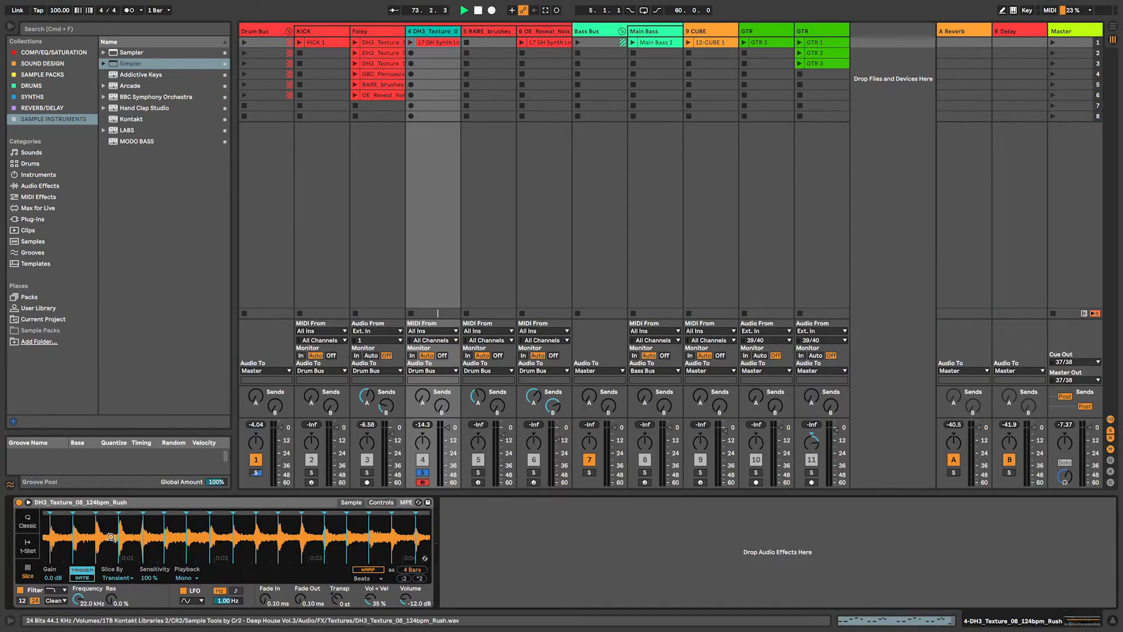
- Disarm the soloed DH3_Texture track and switch off its activator, and audition its MIDI clip triggering the slices
{"action": "left_click", "coordinate": [422, 483]}
{"action": "left_click", "coordinate": [420, 462]}
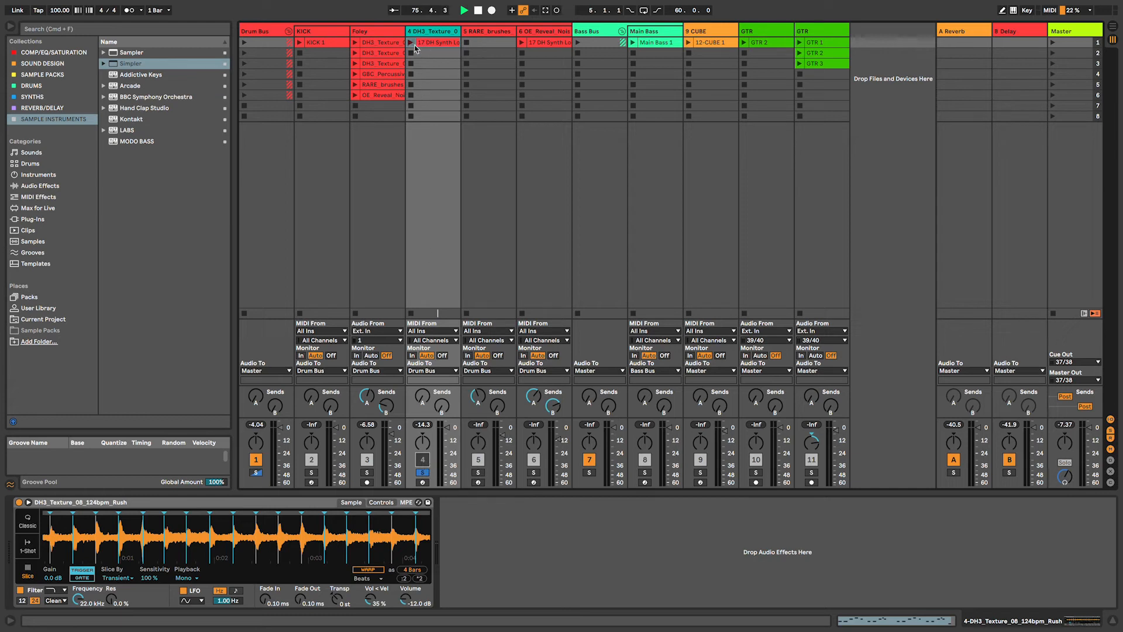
{"action": "left_click", "coordinate": [412, 42]}
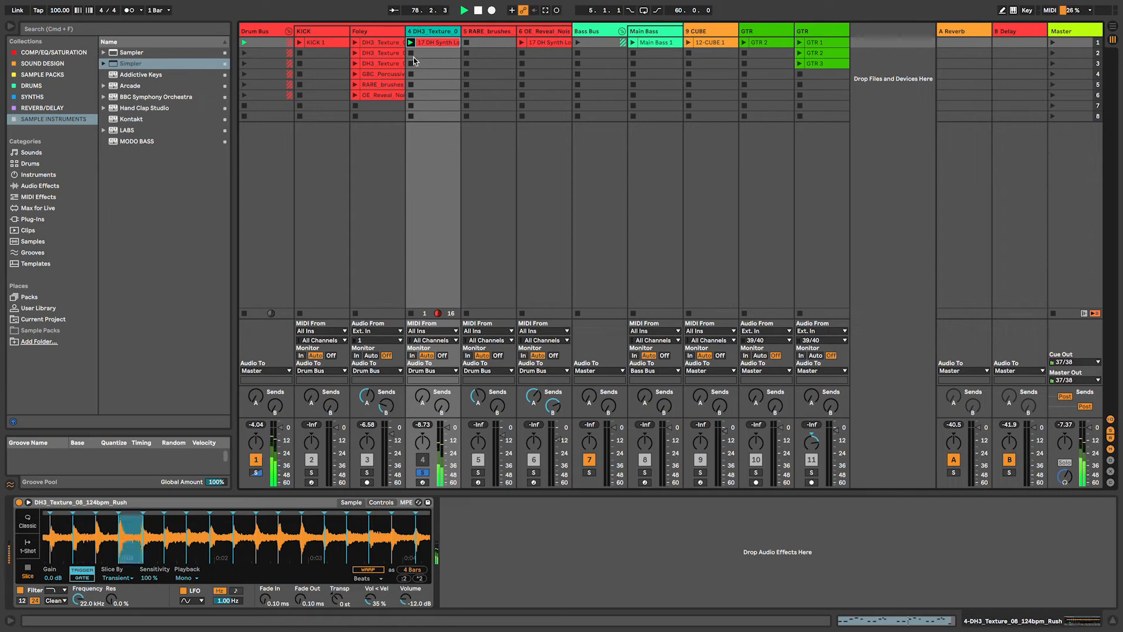
{"action": "left_click", "coordinate": [411, 106]}
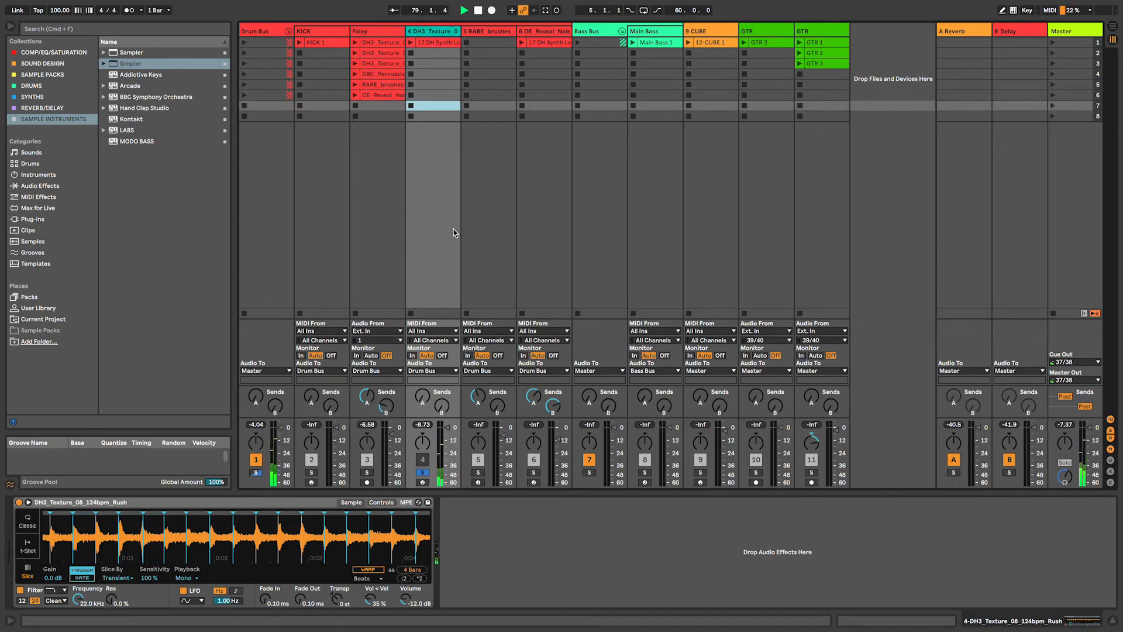
- Launch the DH3_Texture track's MIDI clip, and set Simpler's slice sensitivity to 59 % and its transposition to +13 st
{"action": "left_click", "coordinate": [28, 501]}
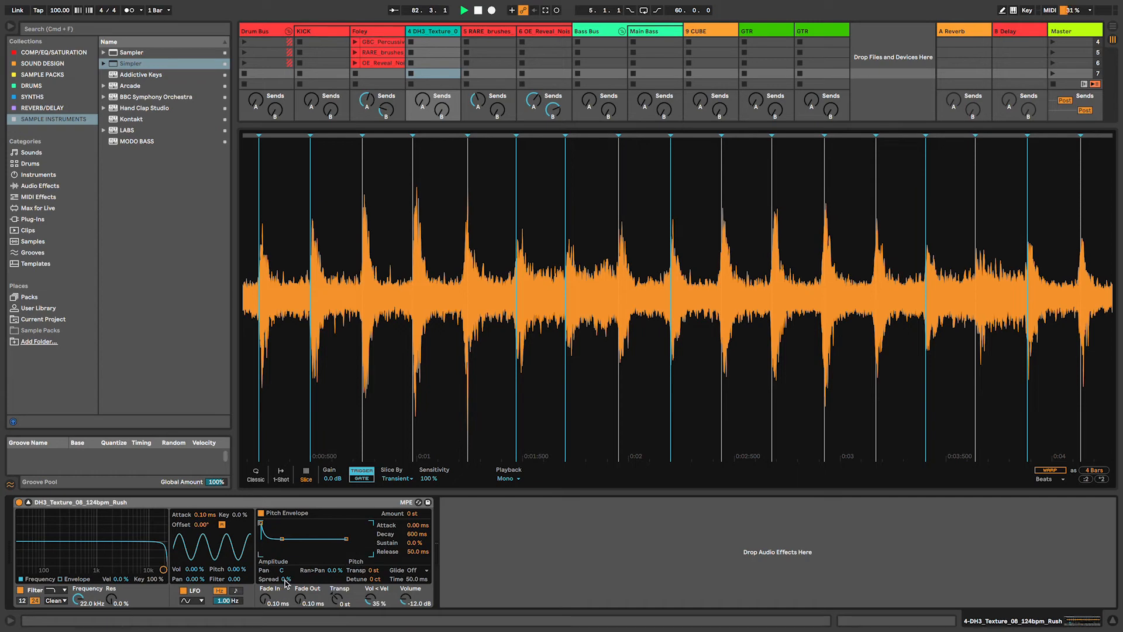
{"action": "left_click", "coordinate": [28, 502]}
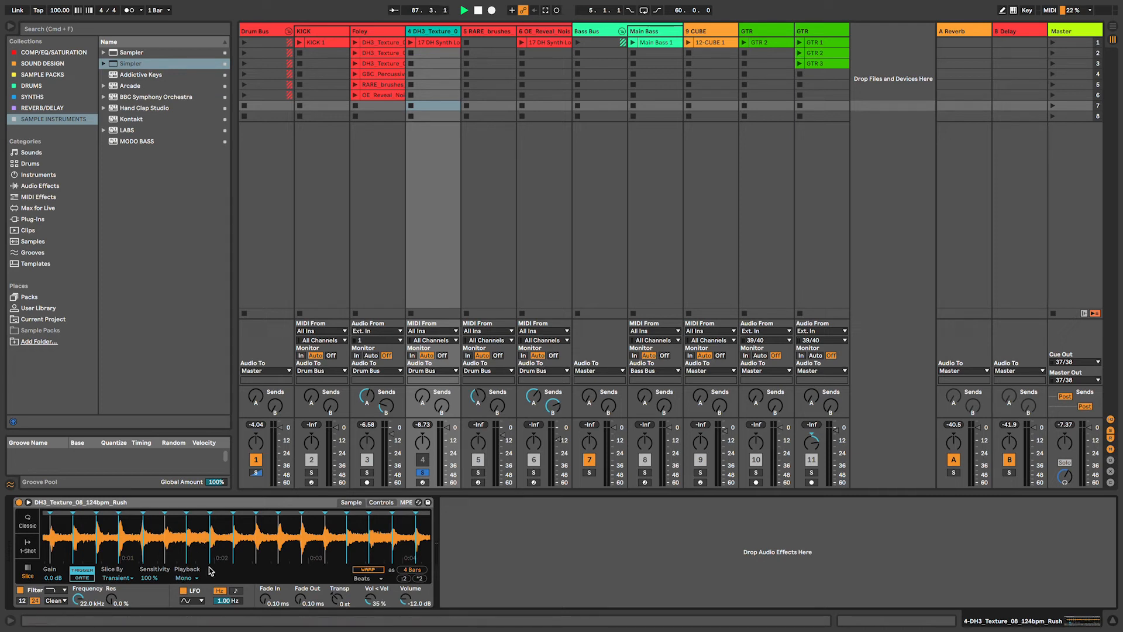
{"action": "left_click", "coordinate": [410, 44]}
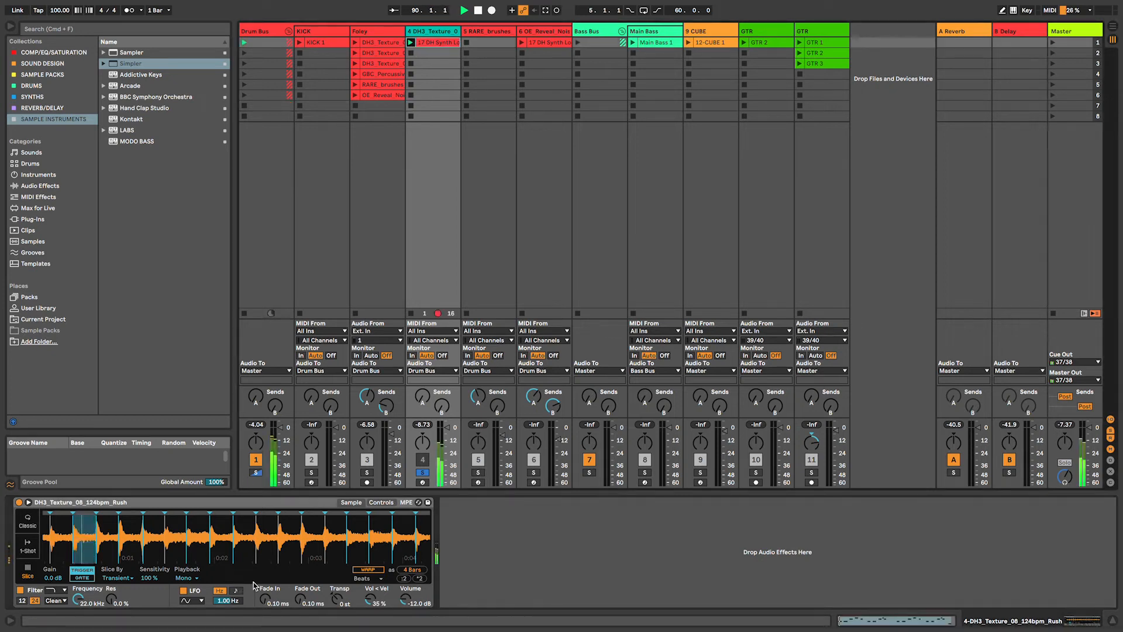
{"action": "left_click_drag", "start_coordinate": [149, 577], "coordinate": [149, 608]}
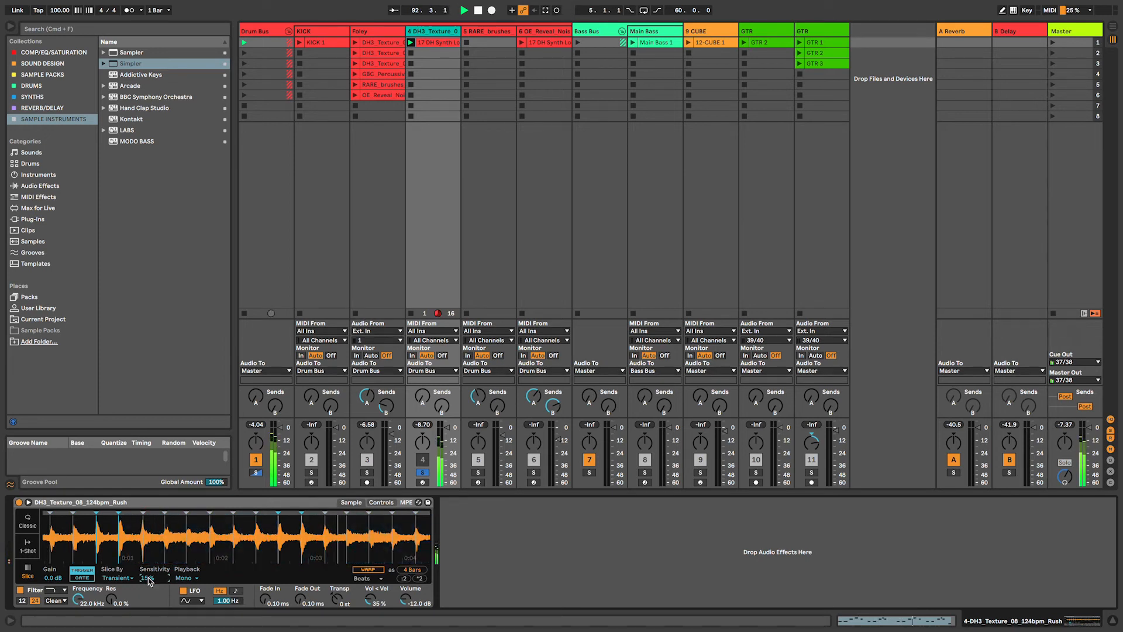
{"action": "left_click_drag", "start_coordinate": [149, 581], "coordinate": [149, 563]}
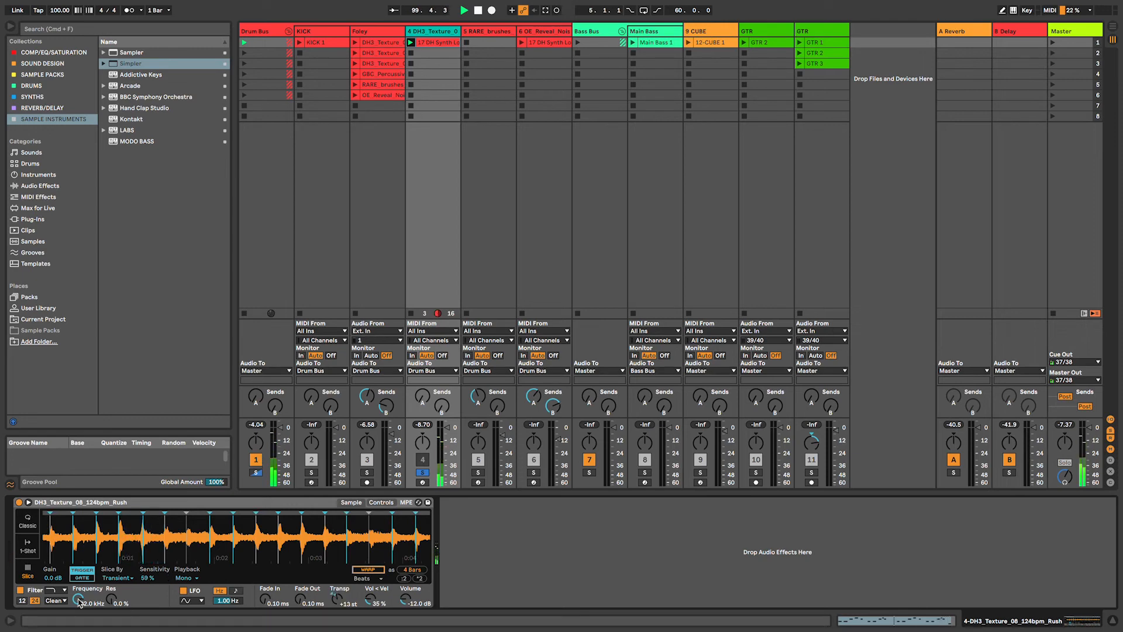
- Configure Simpler's filter as a 12 dB band-pass at 612 Hz with 21 % resonance
{"action": "left_click_drag", "start_coordinate": [78, 599], "coordinate": [78, 619]}
{"action": "left_click", "coordinate": [28, 501]}
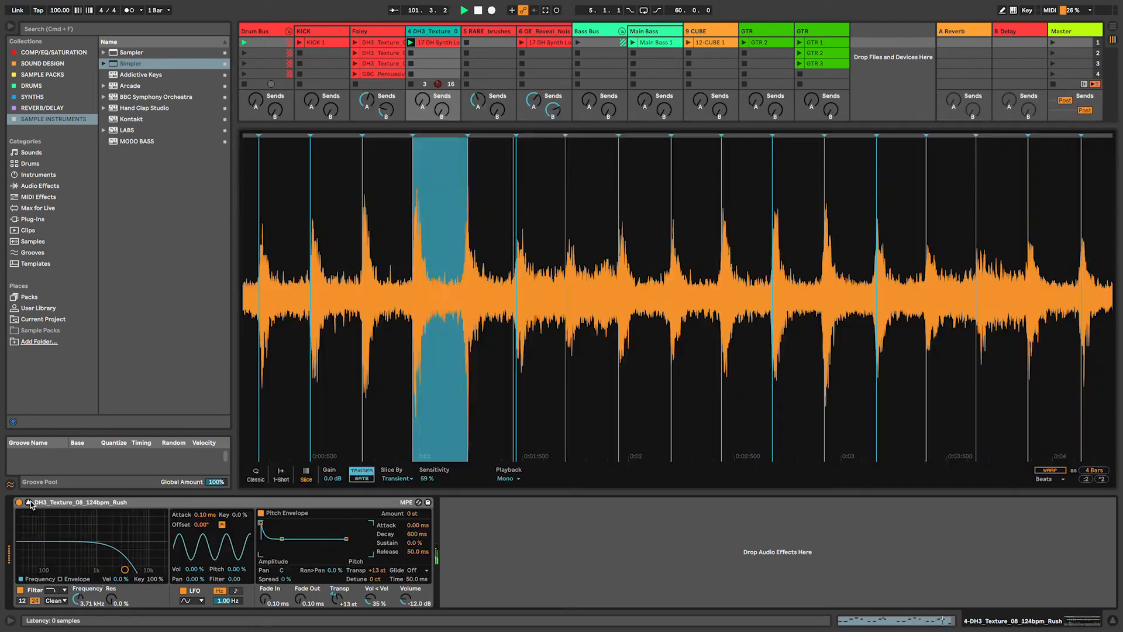
{"action": "left_click", "coordinate": [56, 591]}
{"action": "left_click", "coordinate": [56, 573]}
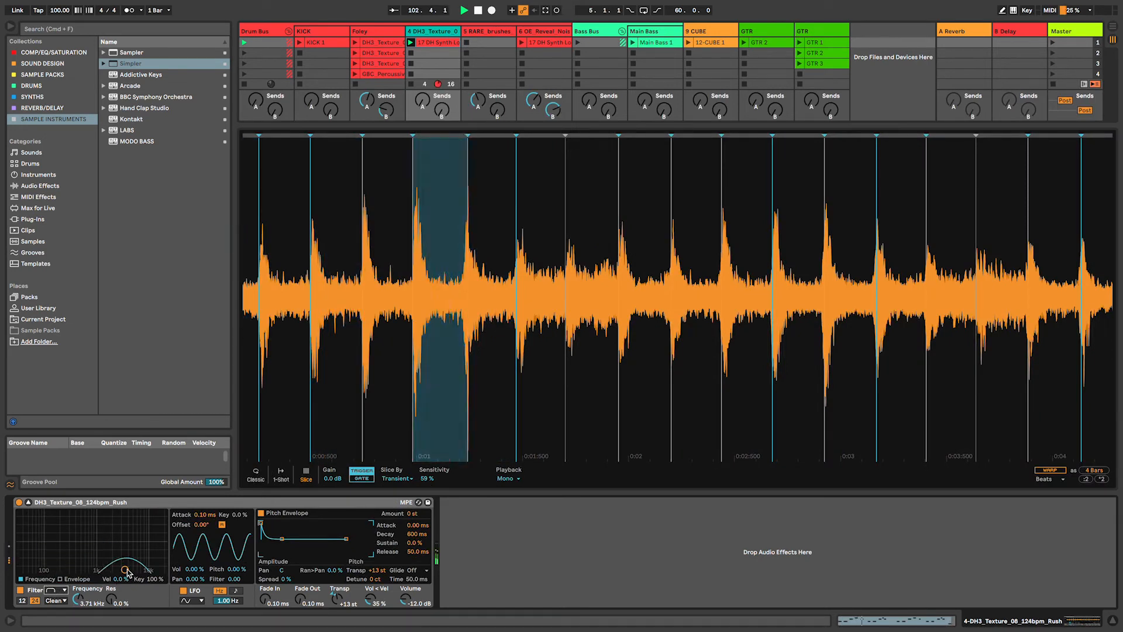
{"action": "left_click_drag", "start_coordinate": [124, 569], "coordinate": [100, 569]}
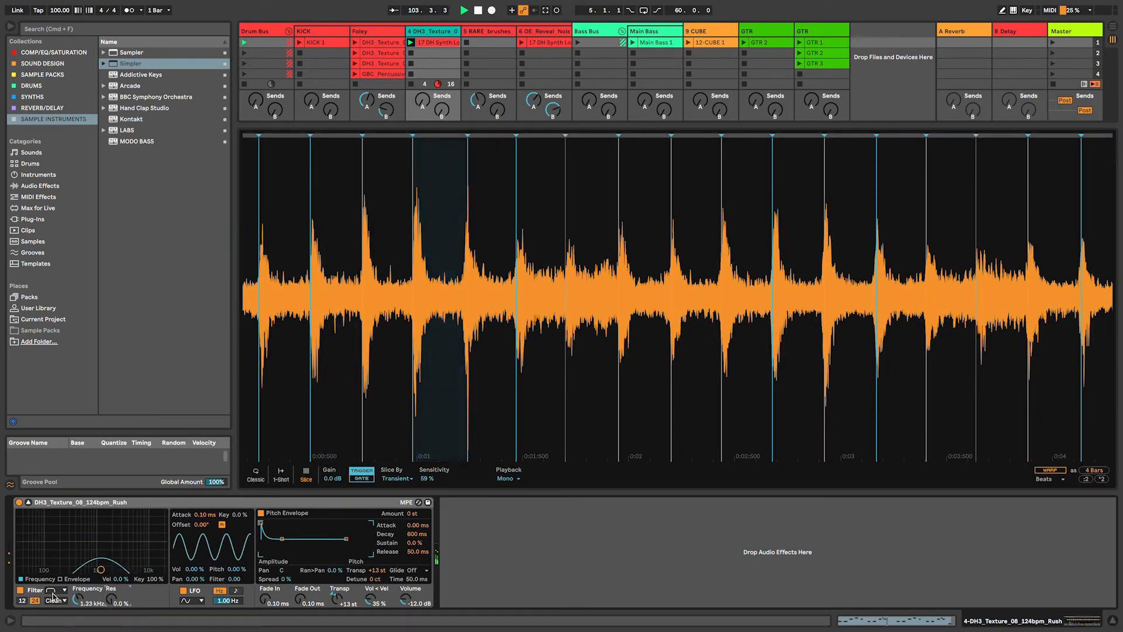
{"action": "left_click", "coordinate": [22, 600]}
{"action": "left_click_drag", "start_coordinate": [100, 569], "coordinate": [86, 561]}
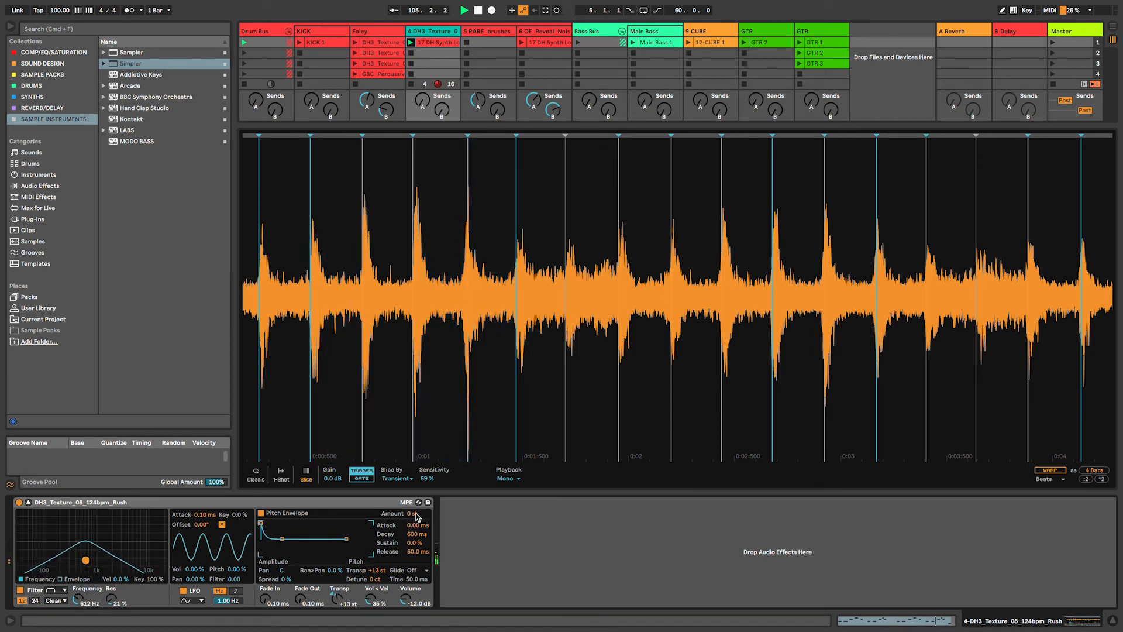
- Try a pitch envelope amount of -9 st with the slice sensitivity at 35 %, and reset the envelope amount to 0 st
{"action": "mouse_move", "coordinate": [413, 514]}
{"action": "left_mouse_down"}
{"action": "mouse_move", "coordinate": [413, 497]}
{"action": "mouse_move", "coordinate": [413, 528]}
{"action": "mouse_move", "coordinate": [414, 516]}
{"action": "left_mouse_up"}
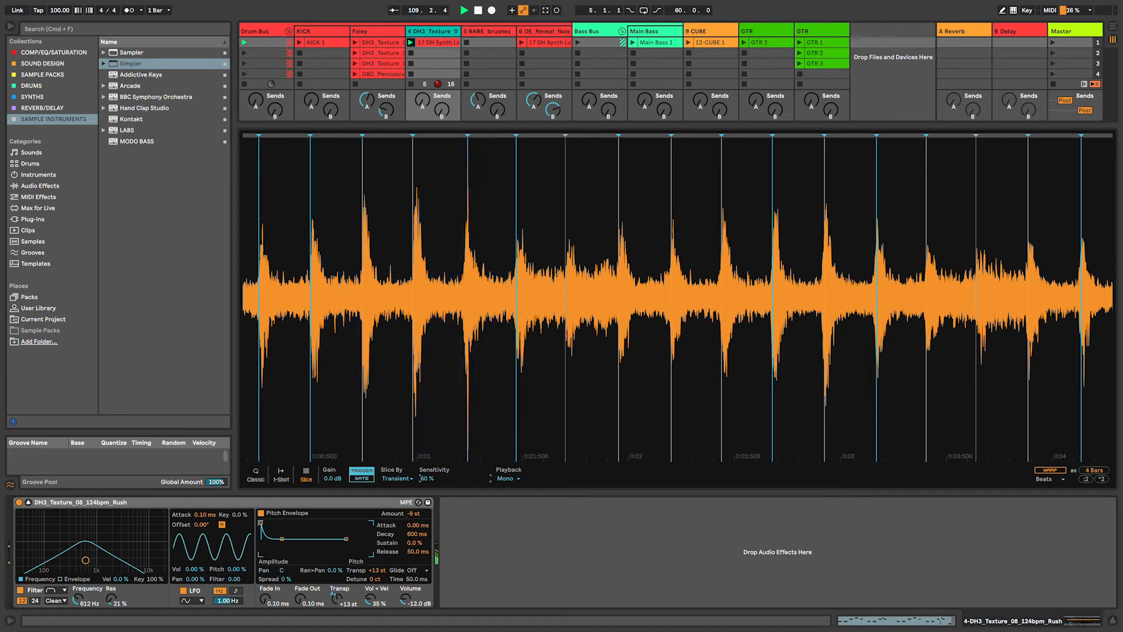
{"action": "left_click_drag", "start_coordinate": [431, 478], "coordinate": [430, 462]}
{"action": "type", "text": "30"}
{"action": "key", "text": "Return"}
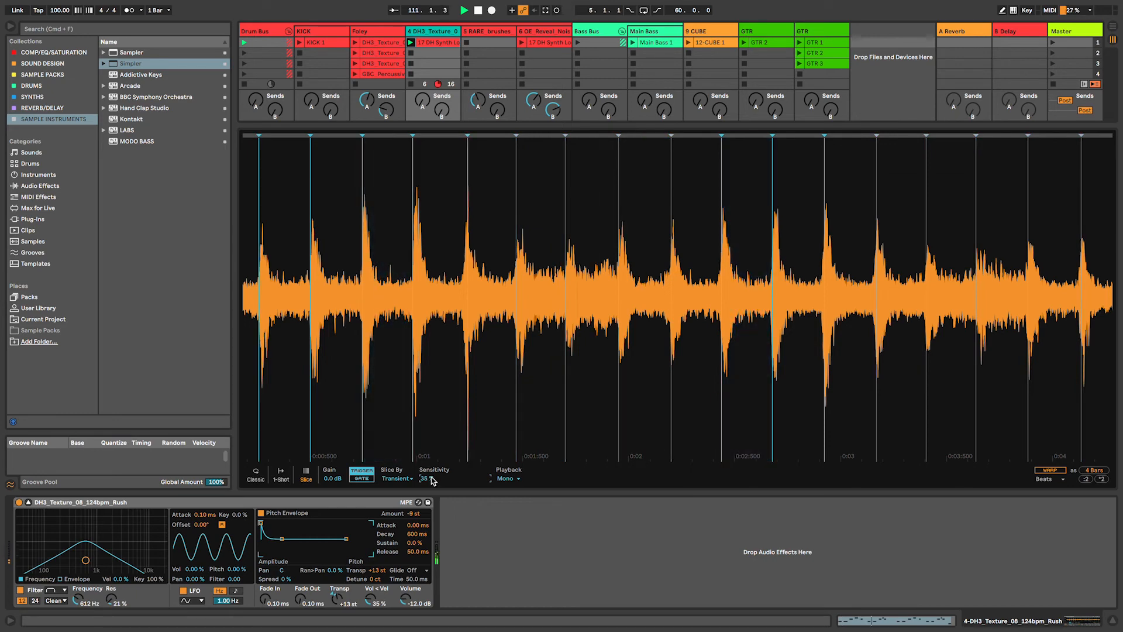
{"action": "left_click_drag", "start_coordinate": [430, 478], "coordinate": [430, 474]}
{"action": "left_click", "coordinate": [416, 514]}
{"action": "key", "text": "Delete"}
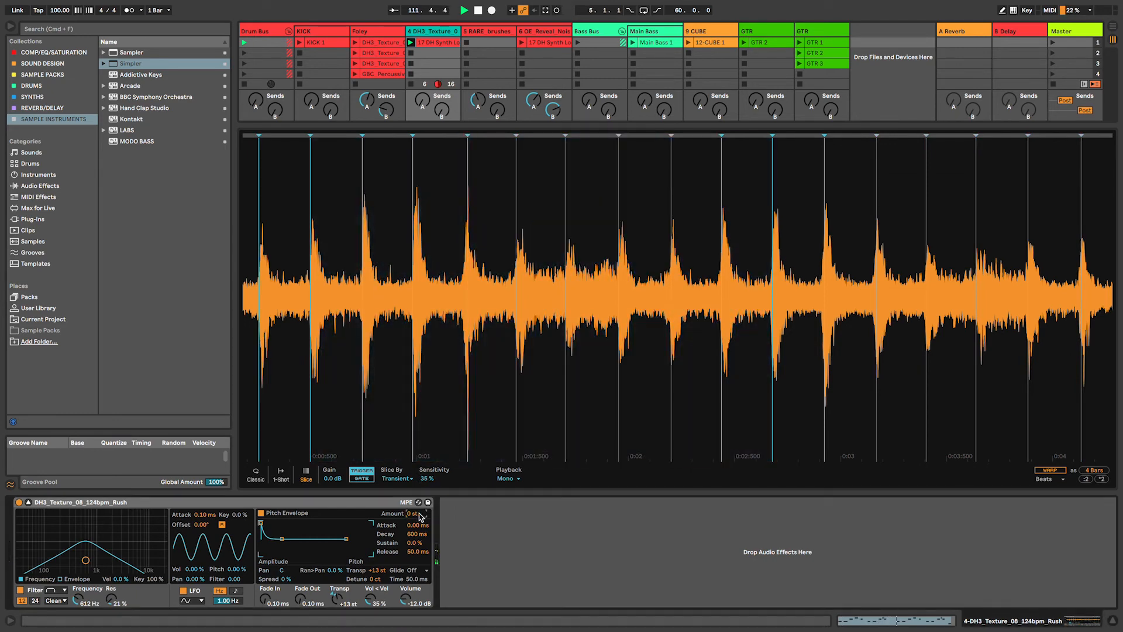
- Shape the pitch envelope with a 20.4 ms decay and -9.4 % sustain, and set spread to 37 % and slice sensitivity to 63 %
{"action": "left_click_drag", "start_coordinate": [282, 538], "coordinate": [270, 539]}
{"action": "left_click_drag", "start_coordinate": [286, 579], "coordinate": [285, 557]}
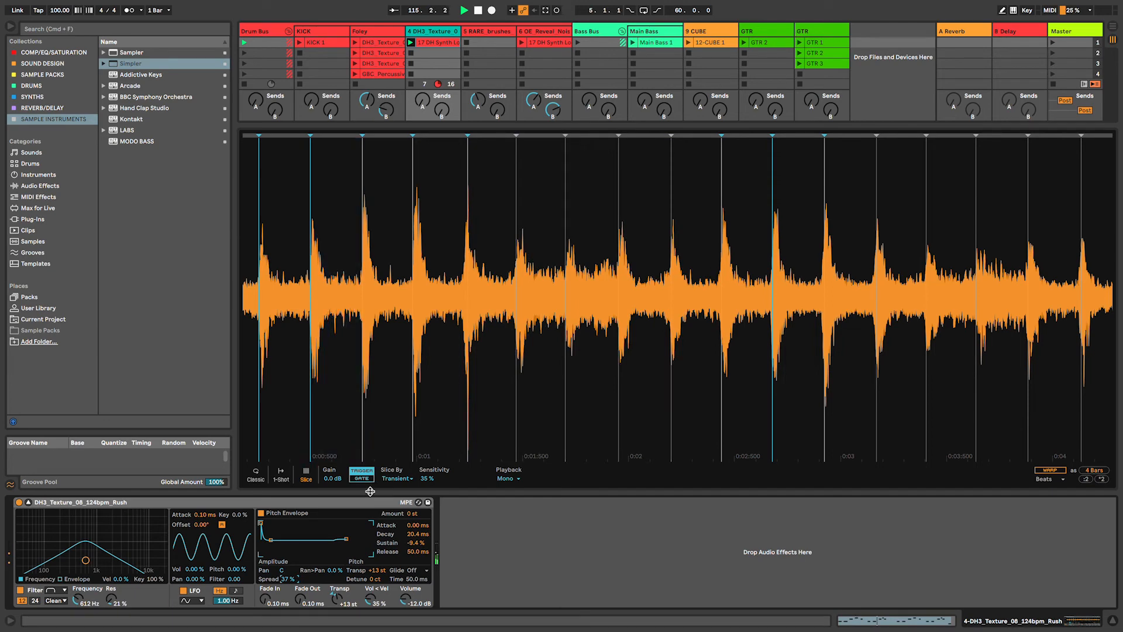
{"action": "left_click_drag", "start_coordinate": [426, 478], "coordinate": [426, 462]}
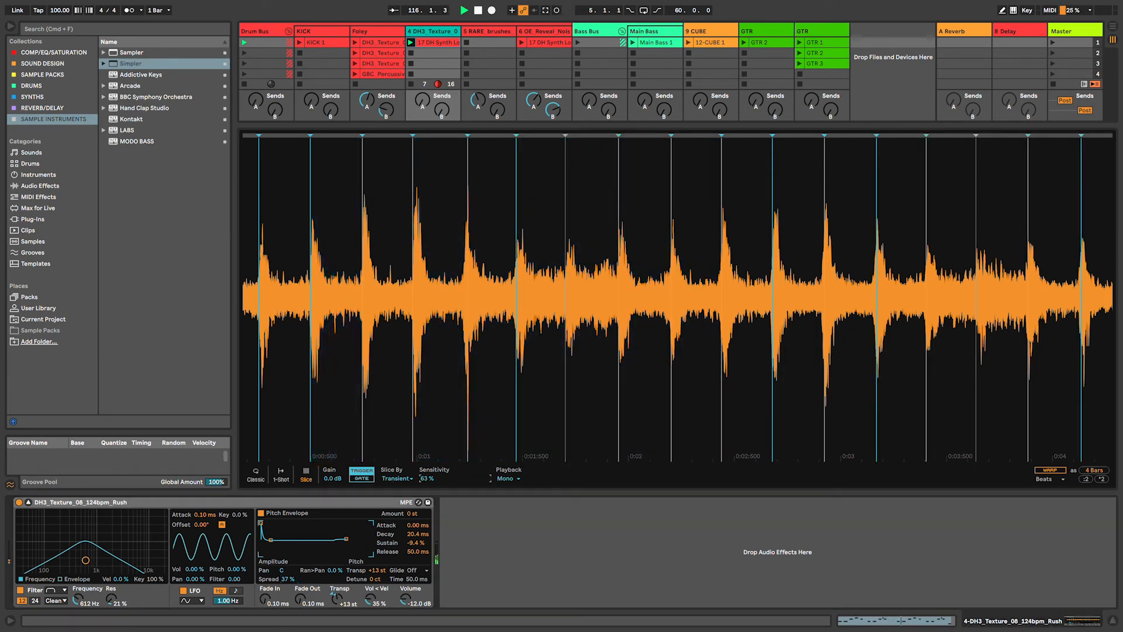
{"action": "left_click", "coordinate": [28, 502]}
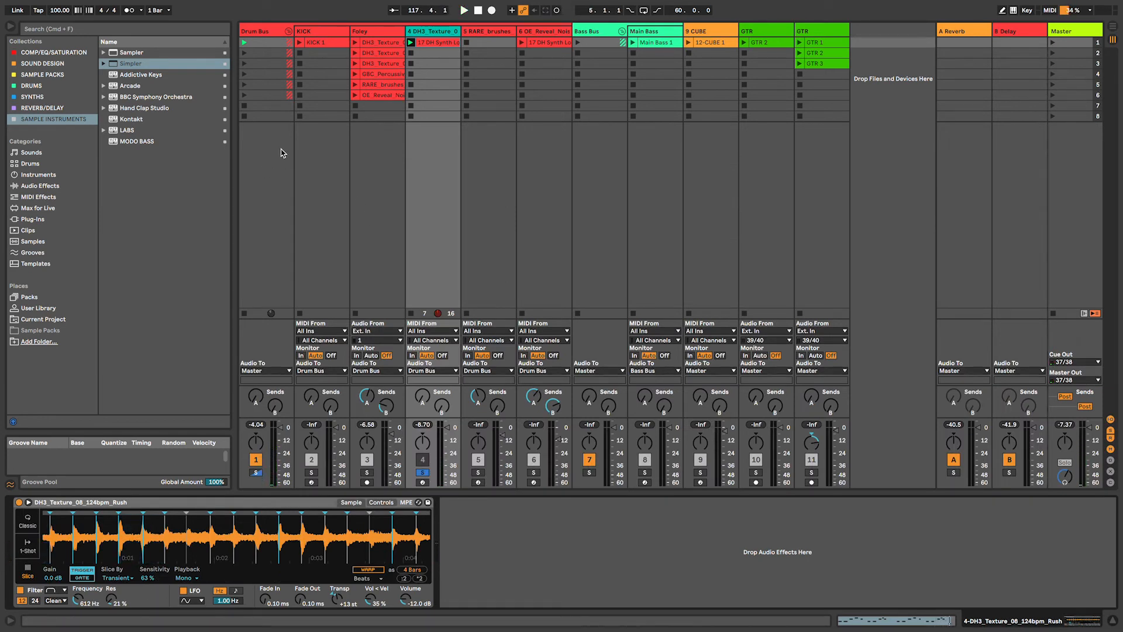
- Solo the Drum Bus instead of the DH3_Texture track, reactivate that track, and launch scene 1
{"action": "left_click", "coordinate": [256, 473]}
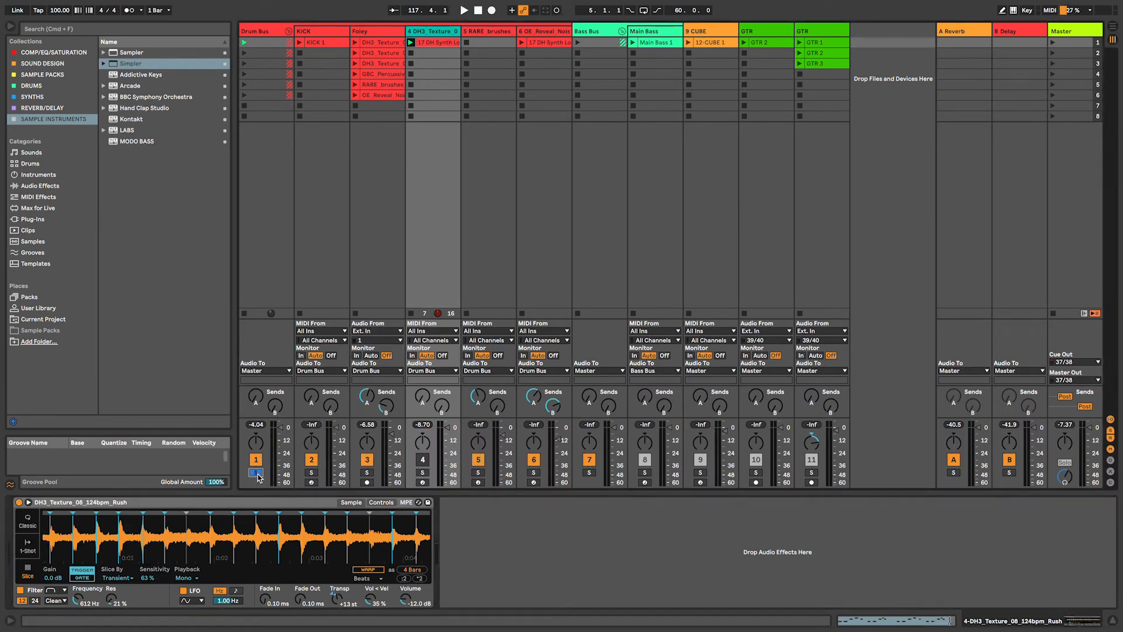
{"action": "left_click", "coordinate": [1053, 43]}
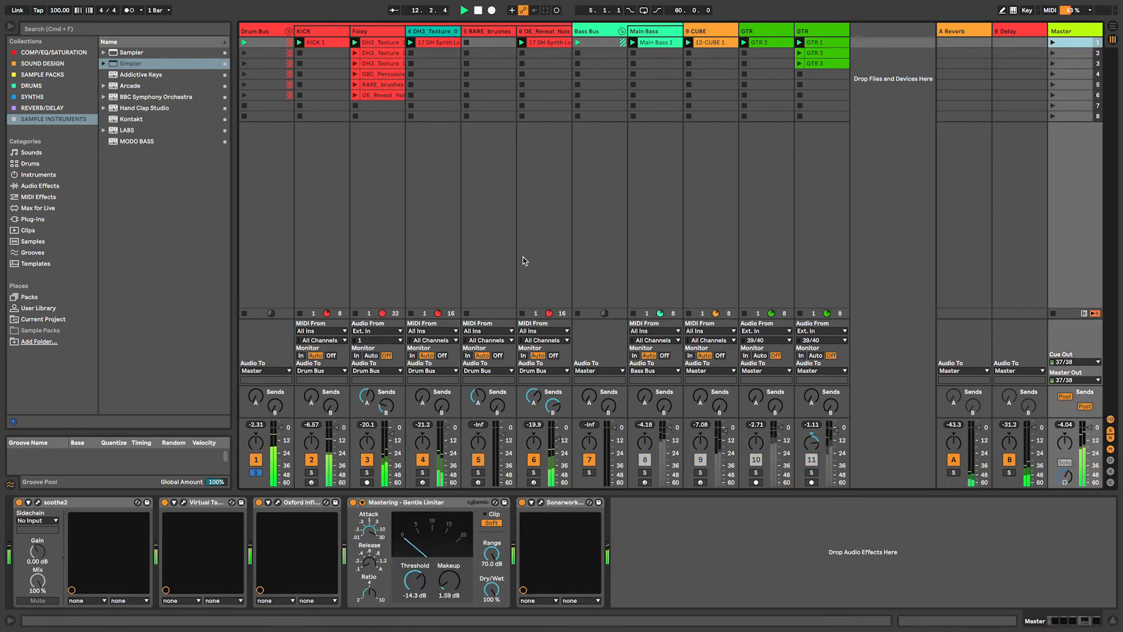
{"action": "left_click", "coordinate": [448, 238]}
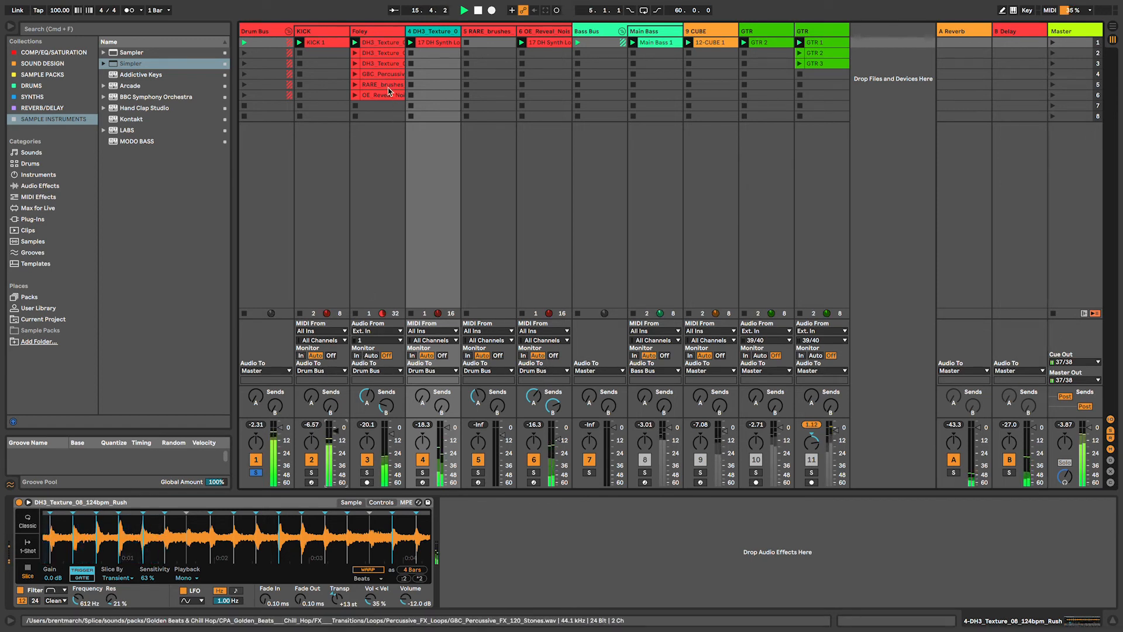
- Switch off the Foley track and audition the drum group without it
{"action": "left_click", "coordinate": [367, 459]}
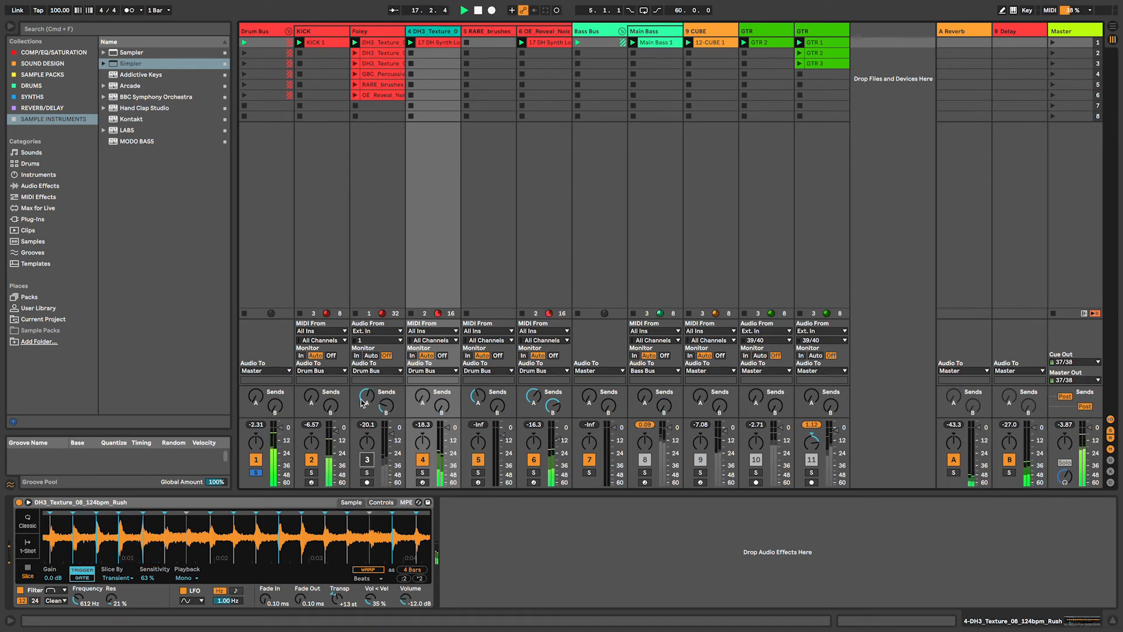
{"action": "left_click", "coordinate": [368, 228]}
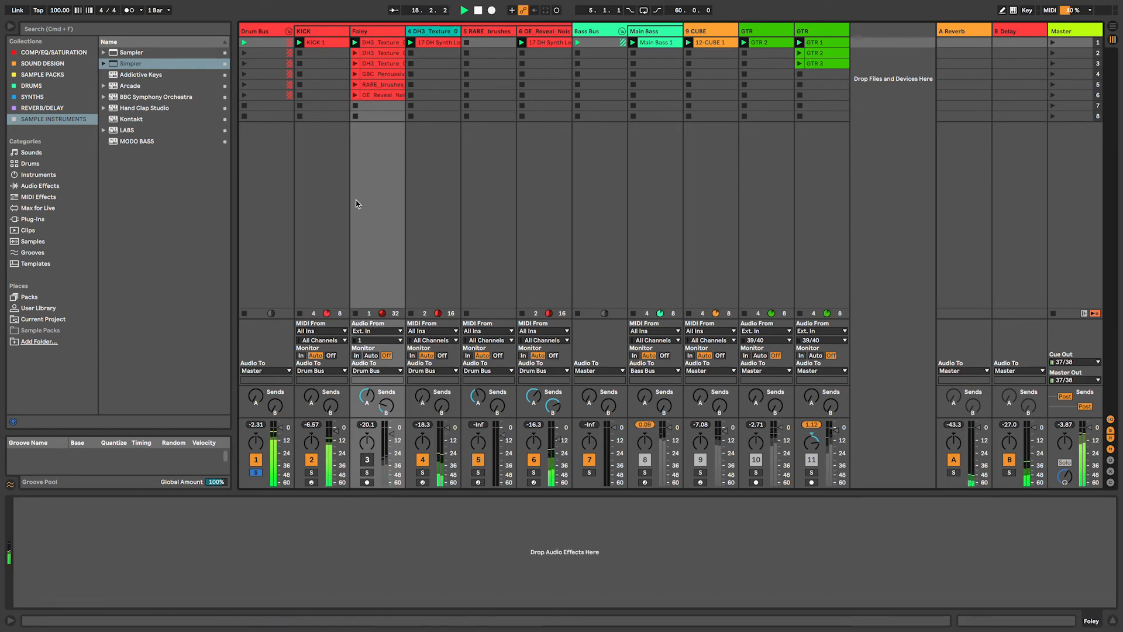
{"action": "left_click", "coordinate": [378, 32]}
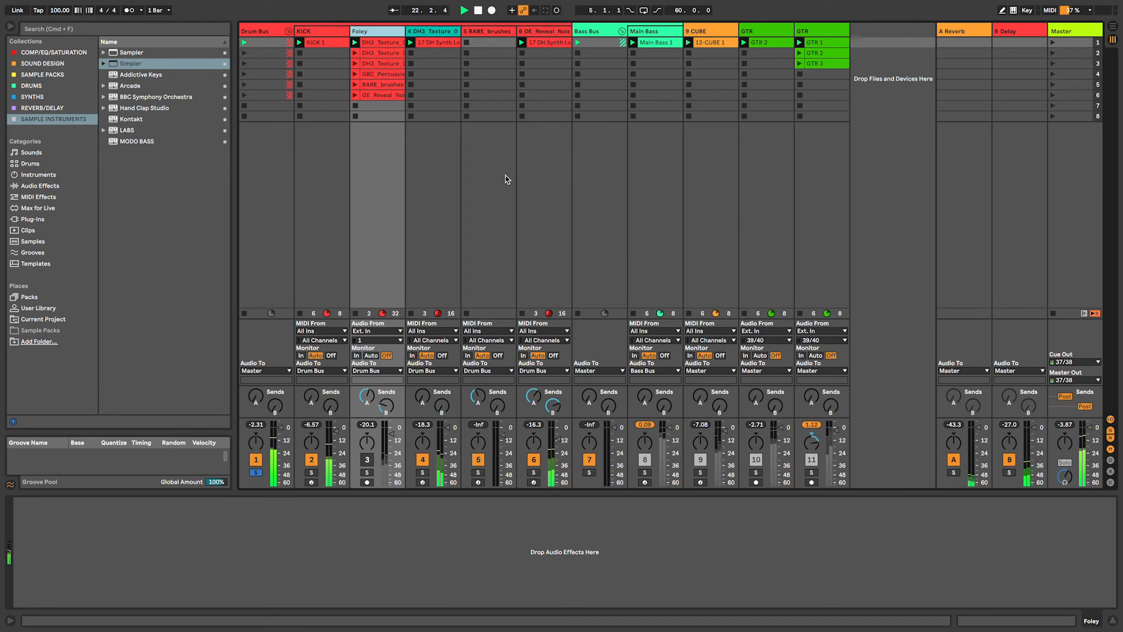
- Examine the OE_Reveal_Noise track's Simpler slices and MIDI clip notes, and delete the empty RARE_brushes track
{"action": "left_click", "coordinate": [560, 142]}
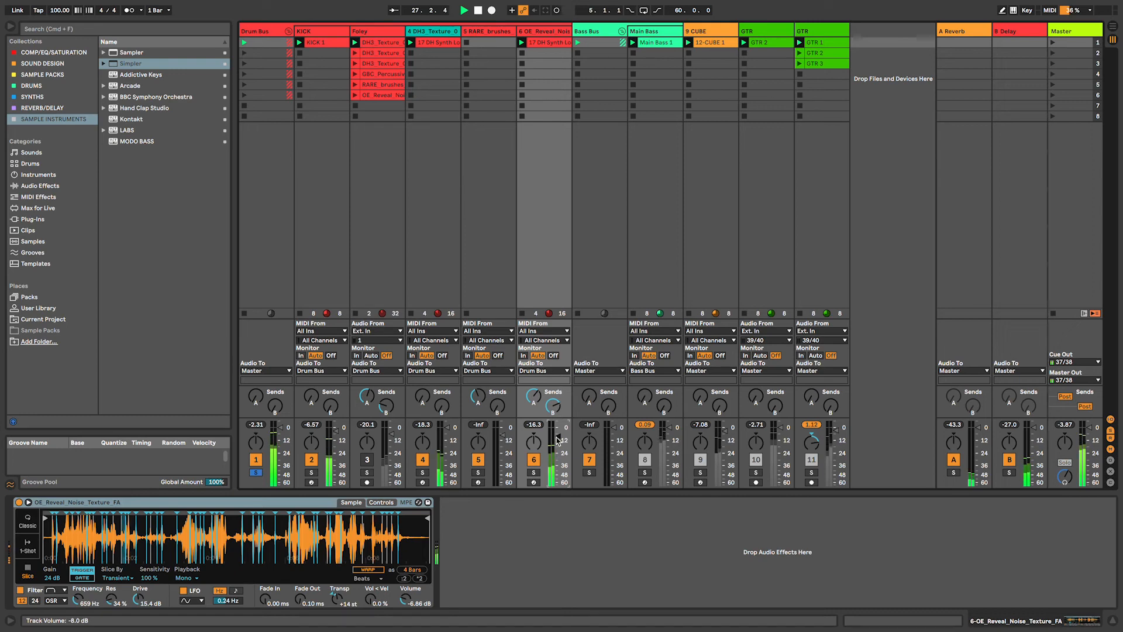
{"action": "double_click", "coordinate": [554, 45]}
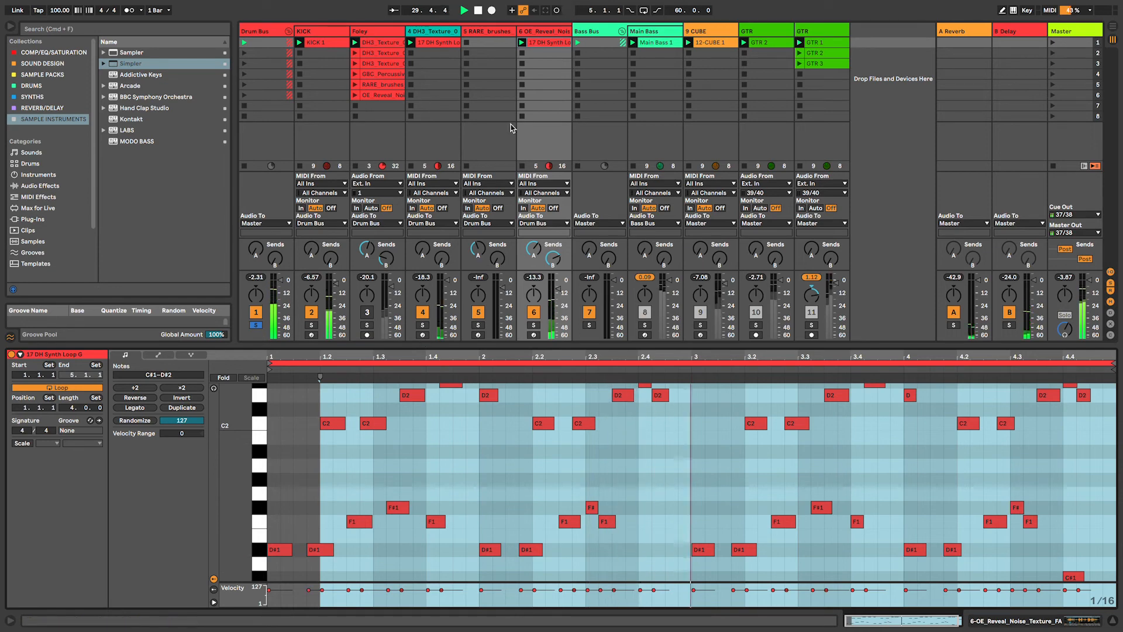
{"action": "left_click", "coordinate": [531, 36]}
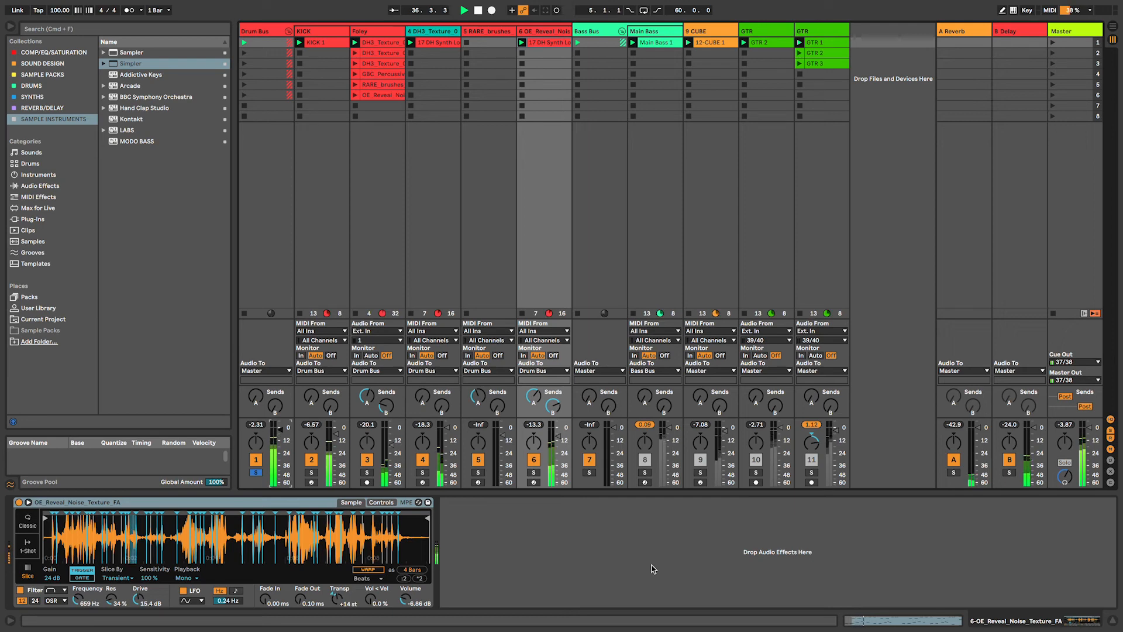
{"action": "left_click", "coordinate": [502, 214]}
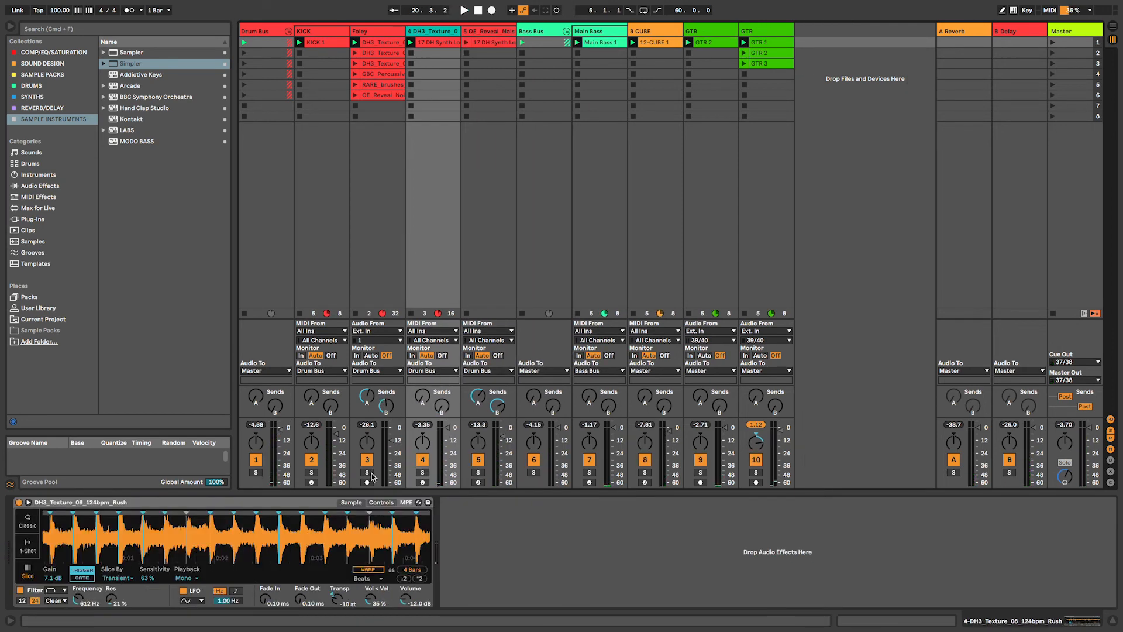
- Solo the Foley track and audition its texture loop alone
{"action": "left_click", "coordinate": [368, 473]}
{"action": "left_click", "coordinate": [379, 253]}
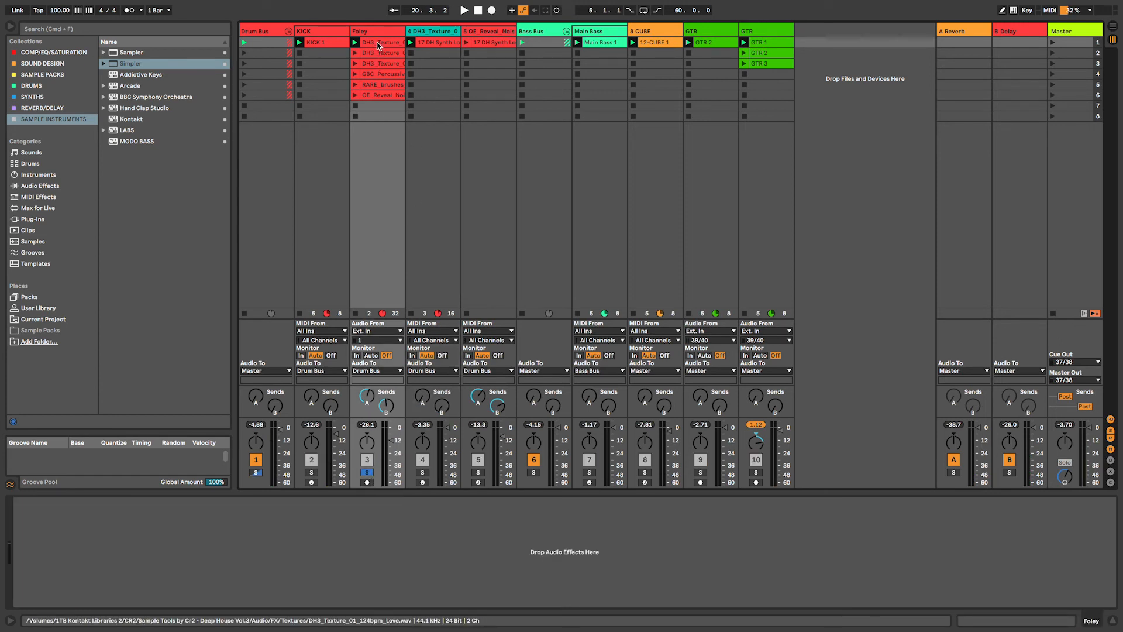
{"action": "key", "text": "space"}
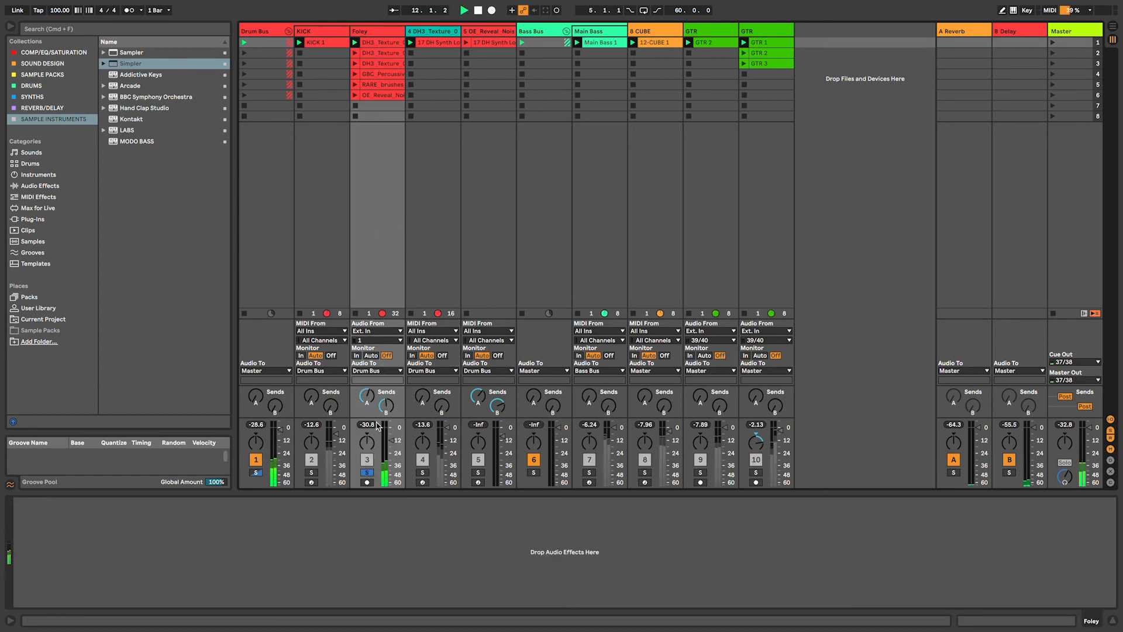
- Solo the DH3_Texture track in place of Foley and audition its sliced pattern
{"action": "left_click", "coordinate": [422, 471]}
{"action": "left_click", "coordinate": [451, 214]}
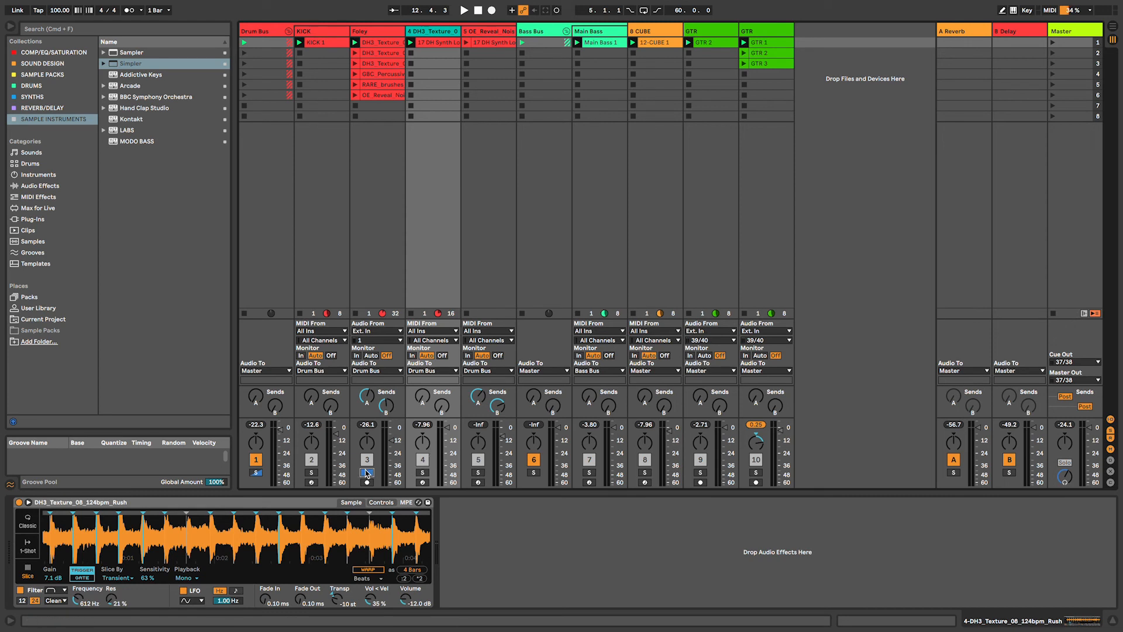
{"action": "left_click", "coordinate": [423, 472]}
{"action": "key", "text": "space"}
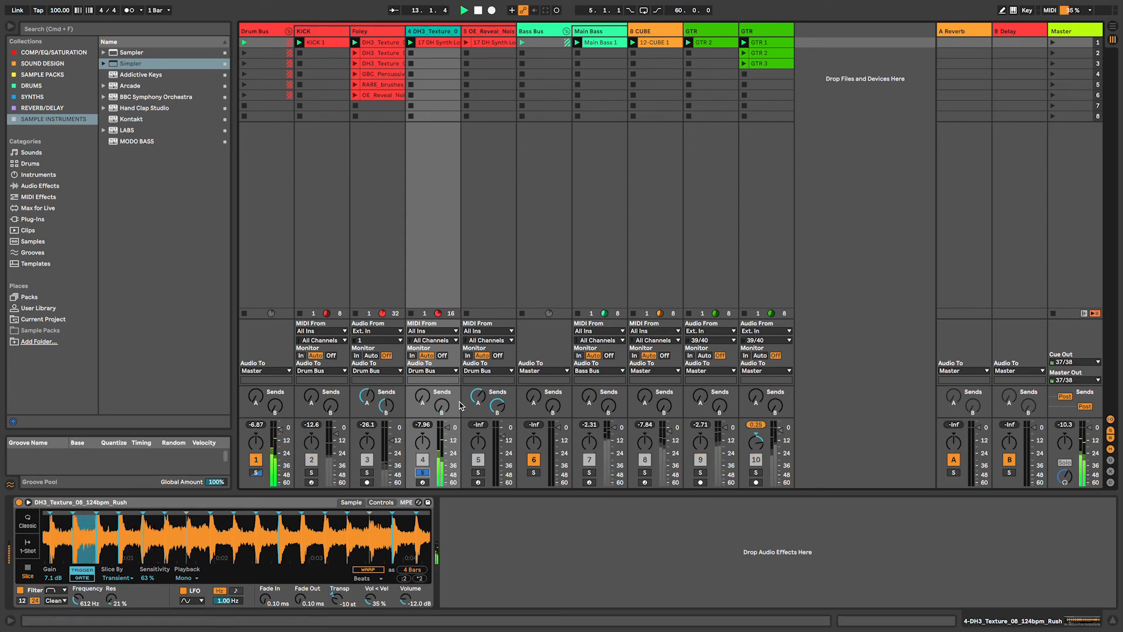
- Compare slice sensitivities on the DH3_Texture Simpler during playback, and set the sensitivity to 34 %
{"action": "key", "text": "space"}
{"action": "left_click_drag", "start_coordinate": [148, 578], "coordinate": [148, 567]}
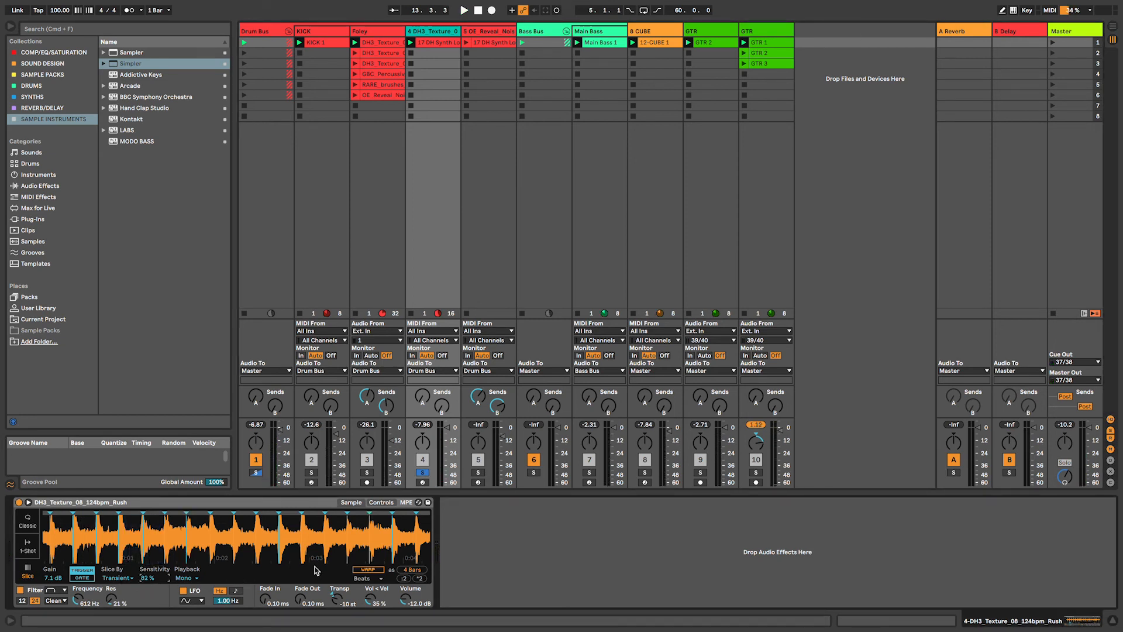
{"action": "key", "text": "space"}
{"action": "left_click_drag", "start_coordinate": [152, 579], "coordinate": [152, 565]}
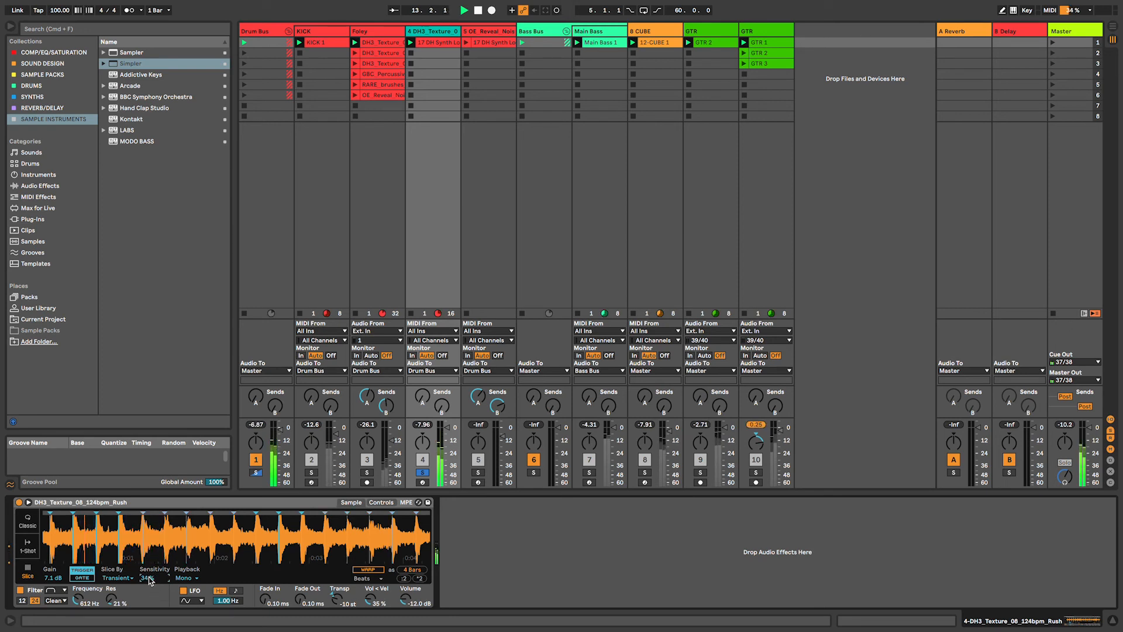
{"action": "key", "text": "space"}
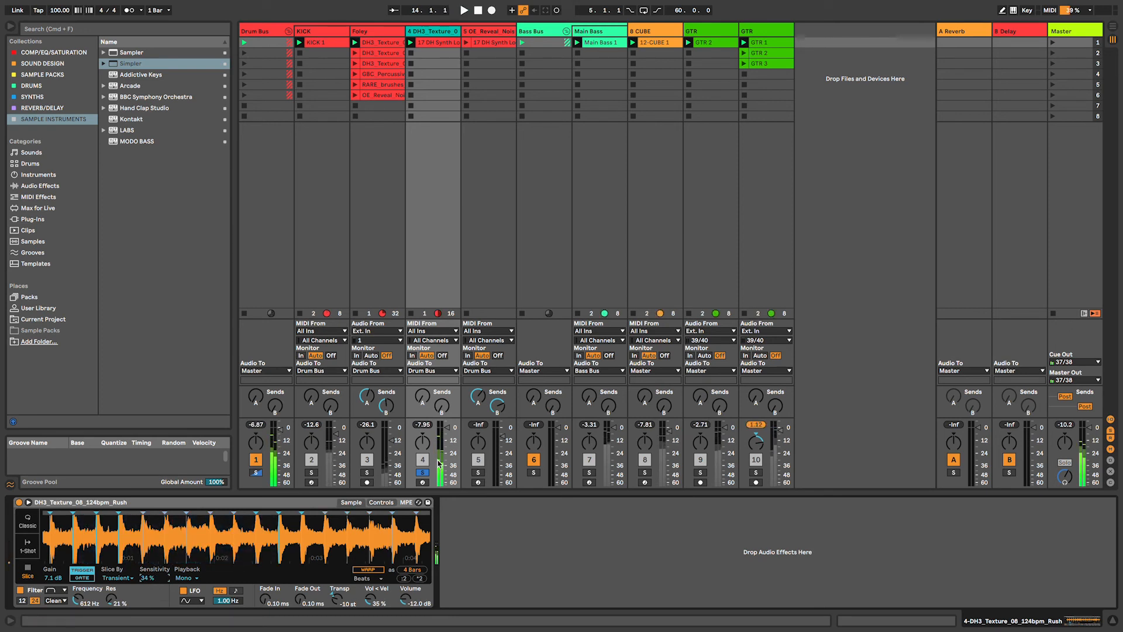
- Solo and audition the OE_Reveal_Noise track, and set its Simpler's slice sensitivity to 78 %
{"action": "left_click", "coordinate": [478, 472]}
{"action": "left_click", "coordinate": [495, 155]}
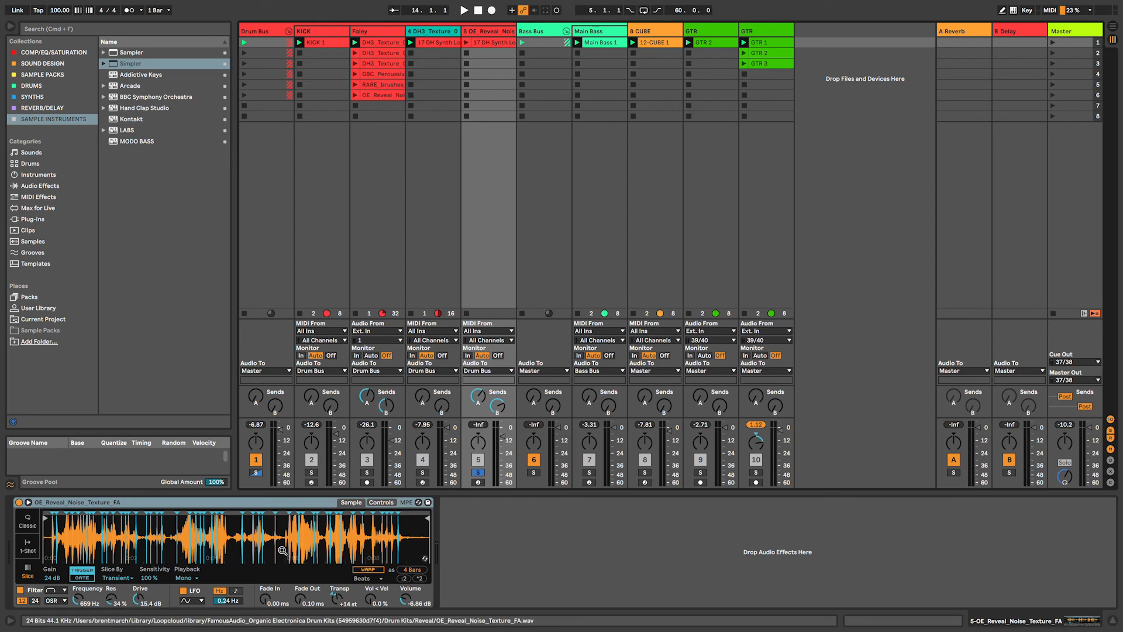
{"action": "key", "text": "space"}
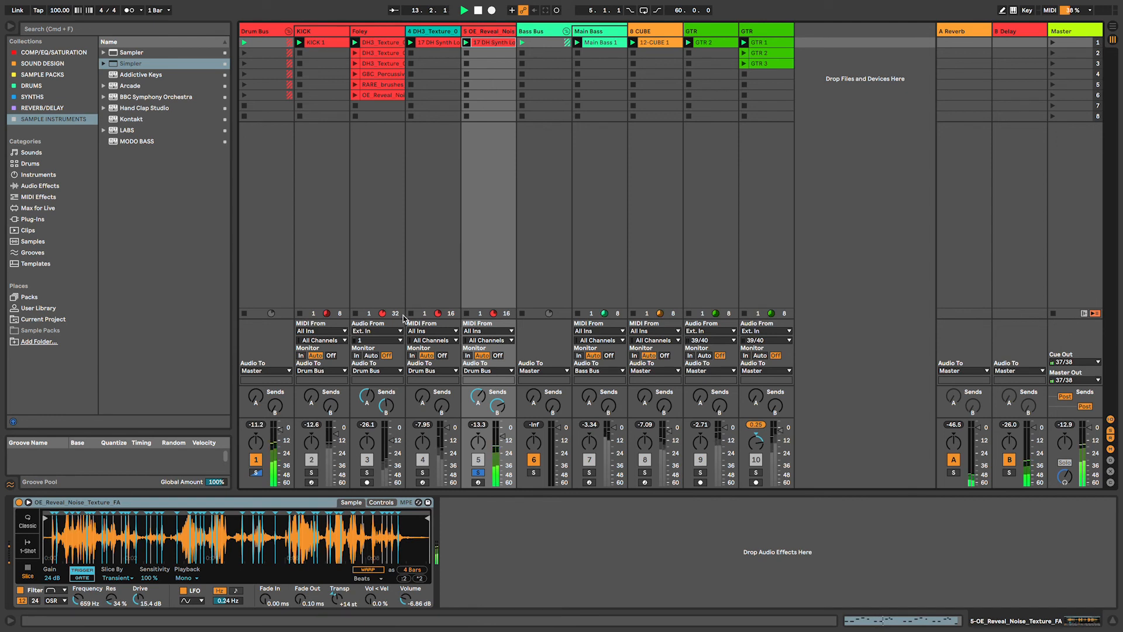
{"action": "left_click_drag", "start_coordinate": [149, 577], "coordinate": [149, 594]}
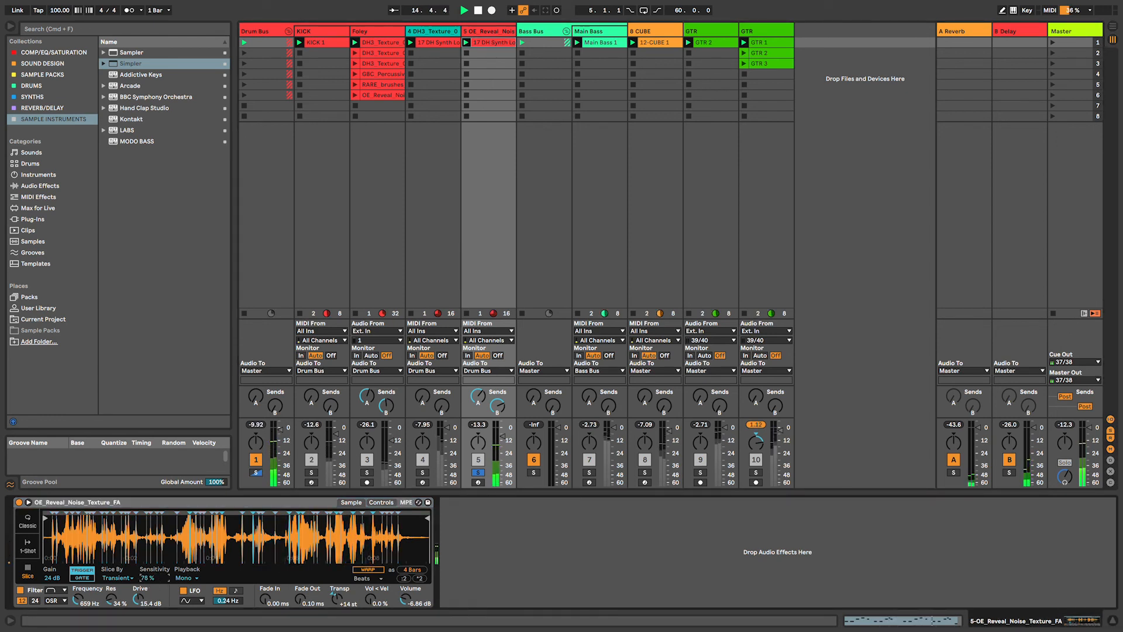
{"action": "key", "text": "space"}
- Clear the OE_Reveal_Noise solo, launch scene 1 with the full mix, and raise that track's volume slightly
{"action": "left_click", "coordinate": [477, 472]}
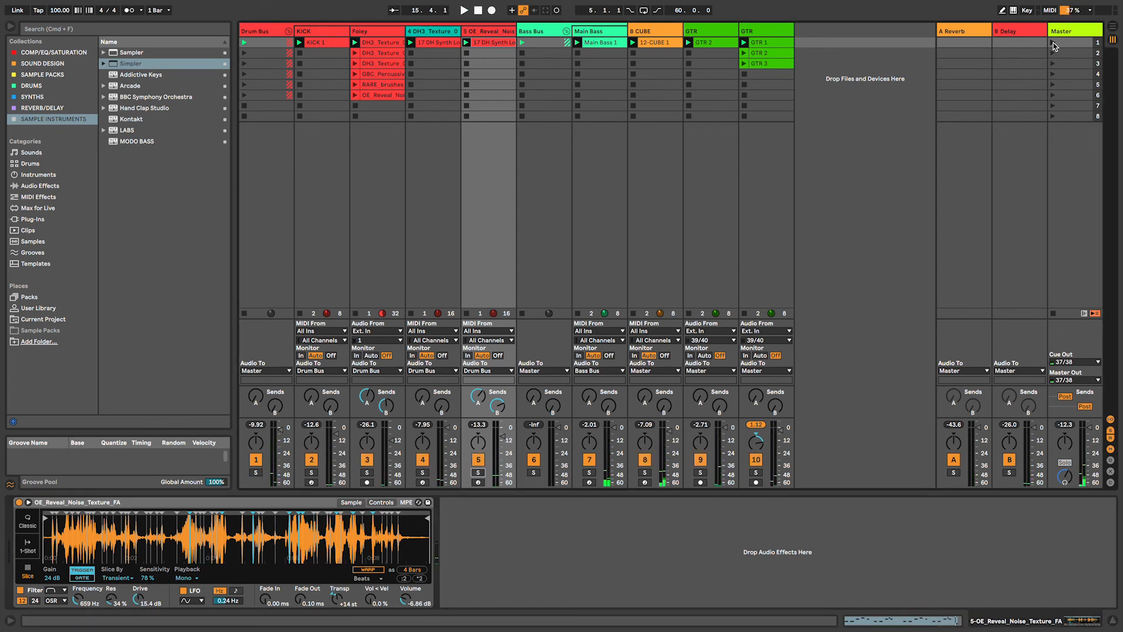
{"action": "left_click", "coordinate": [1052, 44]}
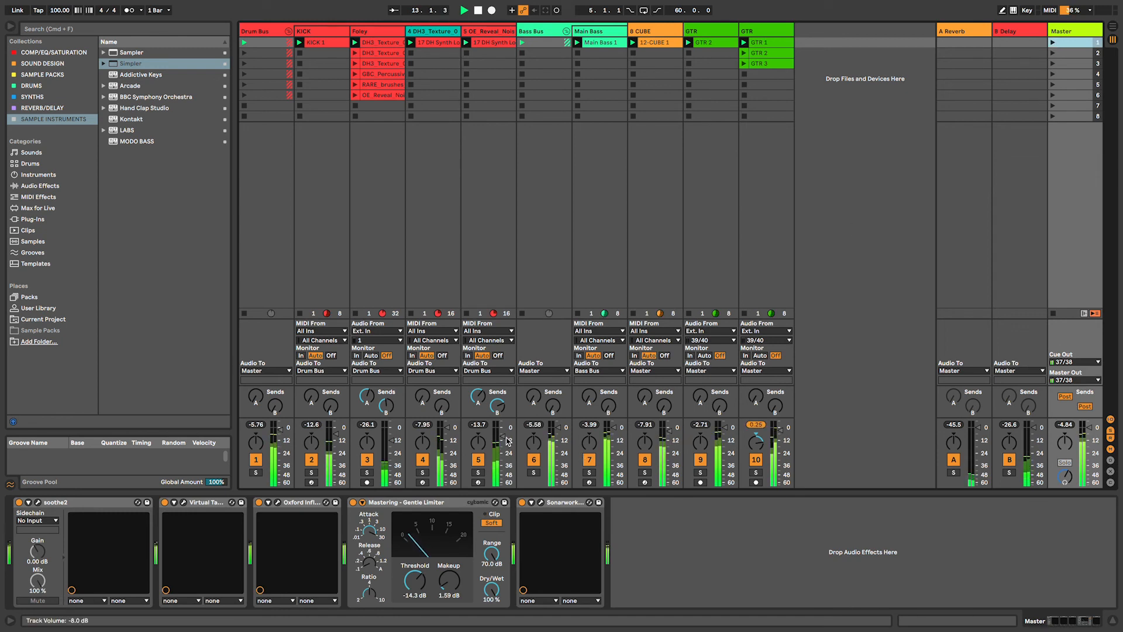
{"action": "left_click_drag", "start_coordinate": [505, 437], "coordinate": [506, 434]}
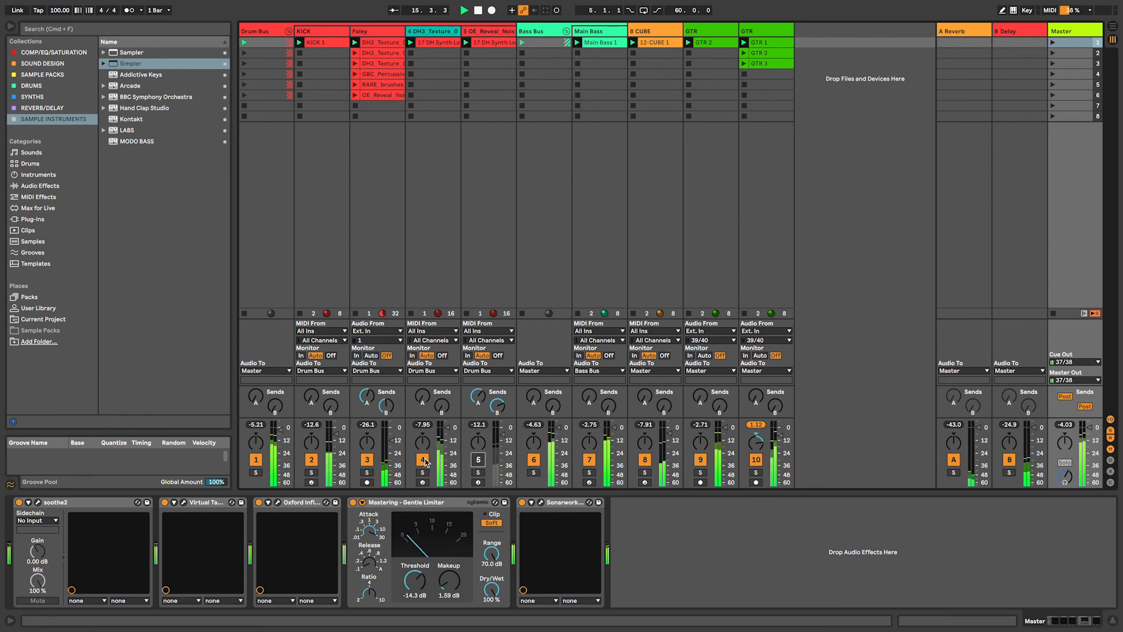
- Switch off the OE_Reveal_Noise, DH3_Texture and Foley tracks to hear scene 1 without the texture layers
{"action": "left_click", "coordinate": [372, 461]}
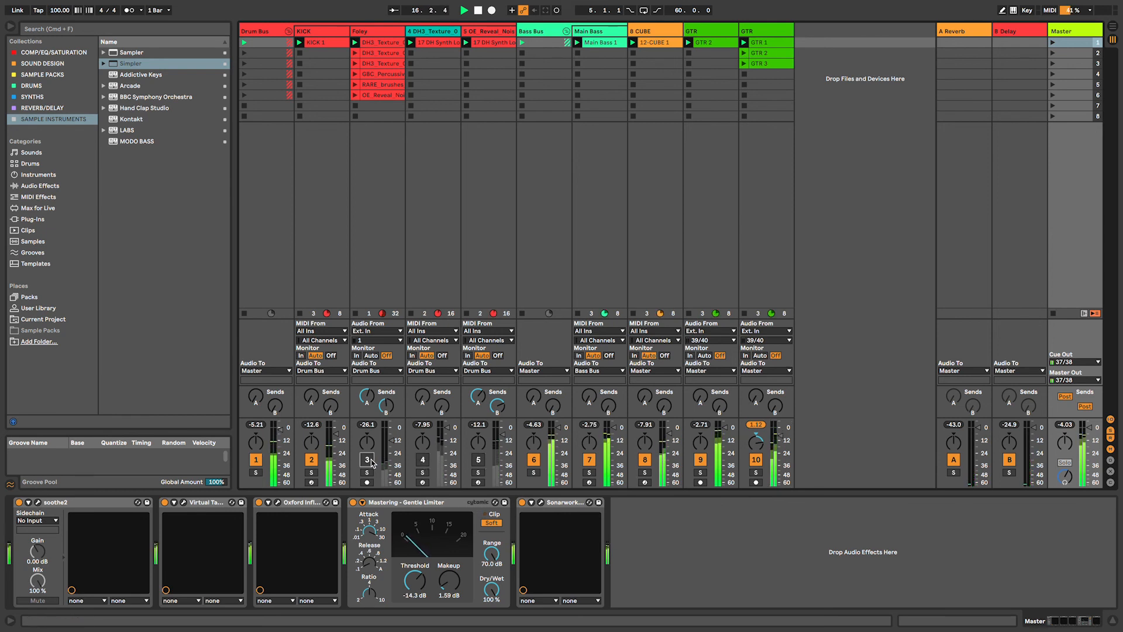